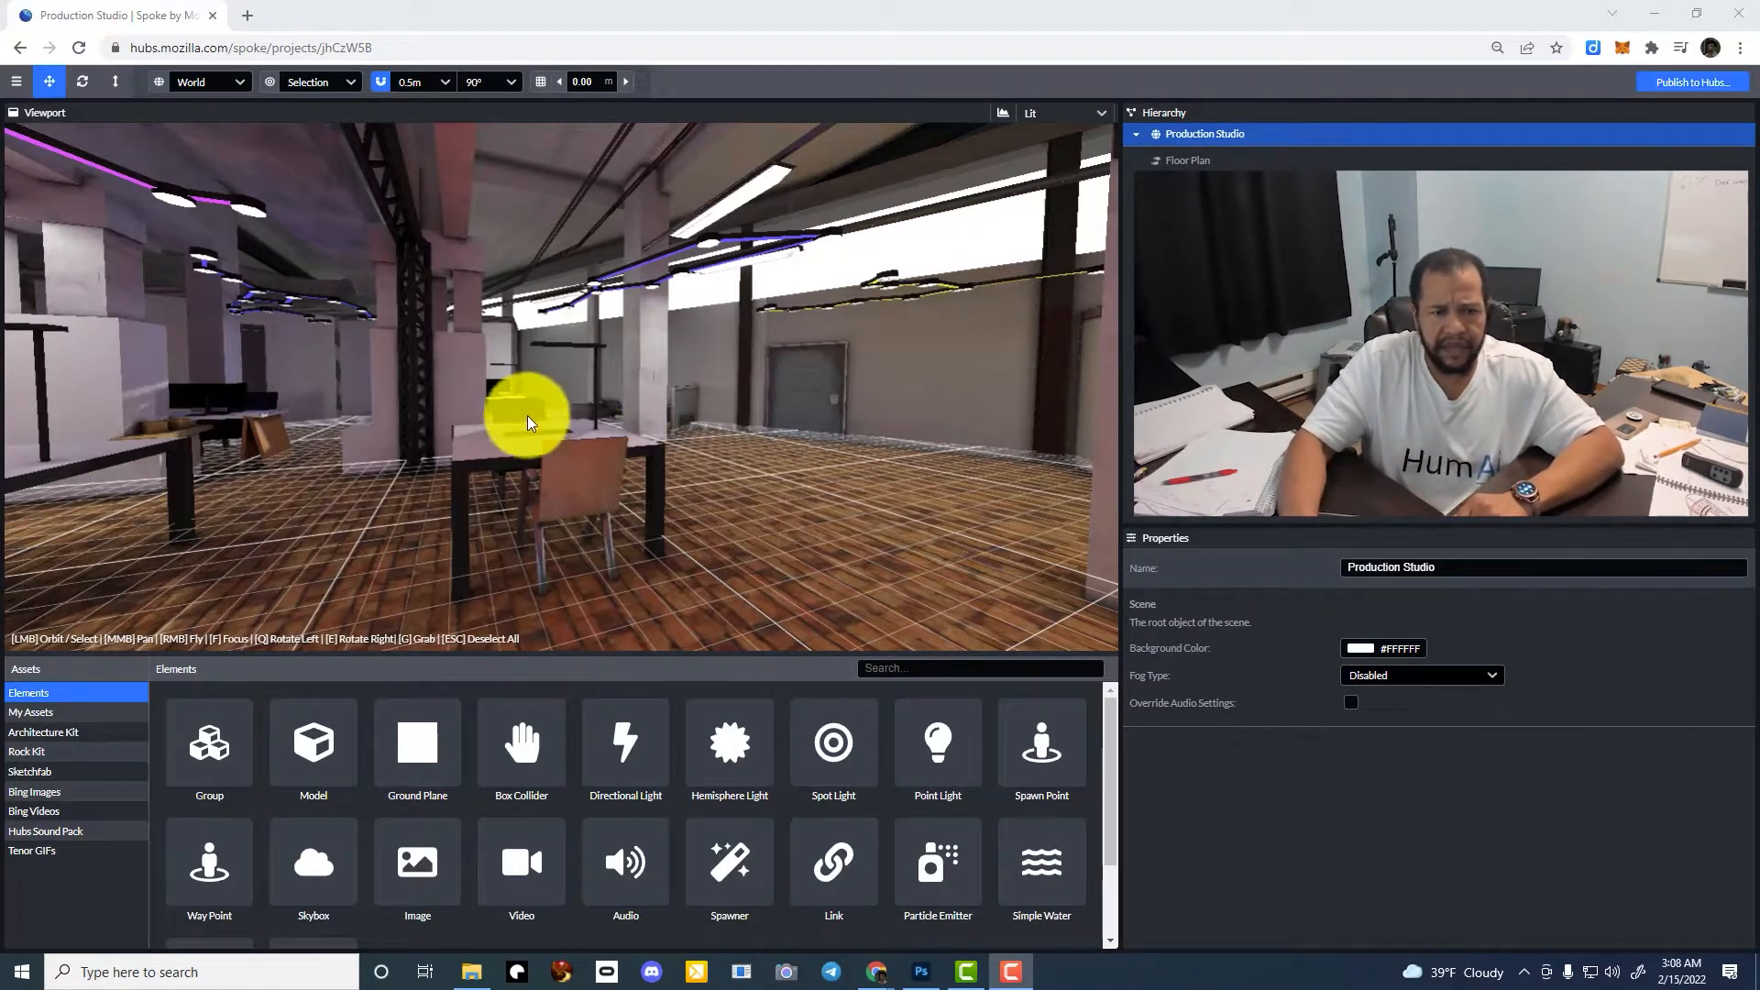
Place two spawn points near the kitchen: one by the far door at X 37.50, Z -13.50, and one at X 30.50, Z -8.00
mouse_move(530, 422)
right_mouse_down()
mouse_move(676, 425)
mouse_move(688, 393)
mouse_move(805, 393)
mouse_move(785, 425)
mouse_move(1114, 442)
mouse_move(904, 437)
right_mouse_up()
key("w")
mouse_move(1092, 440)
right_mouse_down()
mouse_move(1111, 442)
mouse_move(993, 526)
mouse_move(1296, 541)
mouse_move(727, 479)
mouse_move(542, 486)
mouse_move(940, 516)
mouse_move(990, 495)
mouse_move(1114, 518)
mouse_move(542, 409)
right_mouse_up()
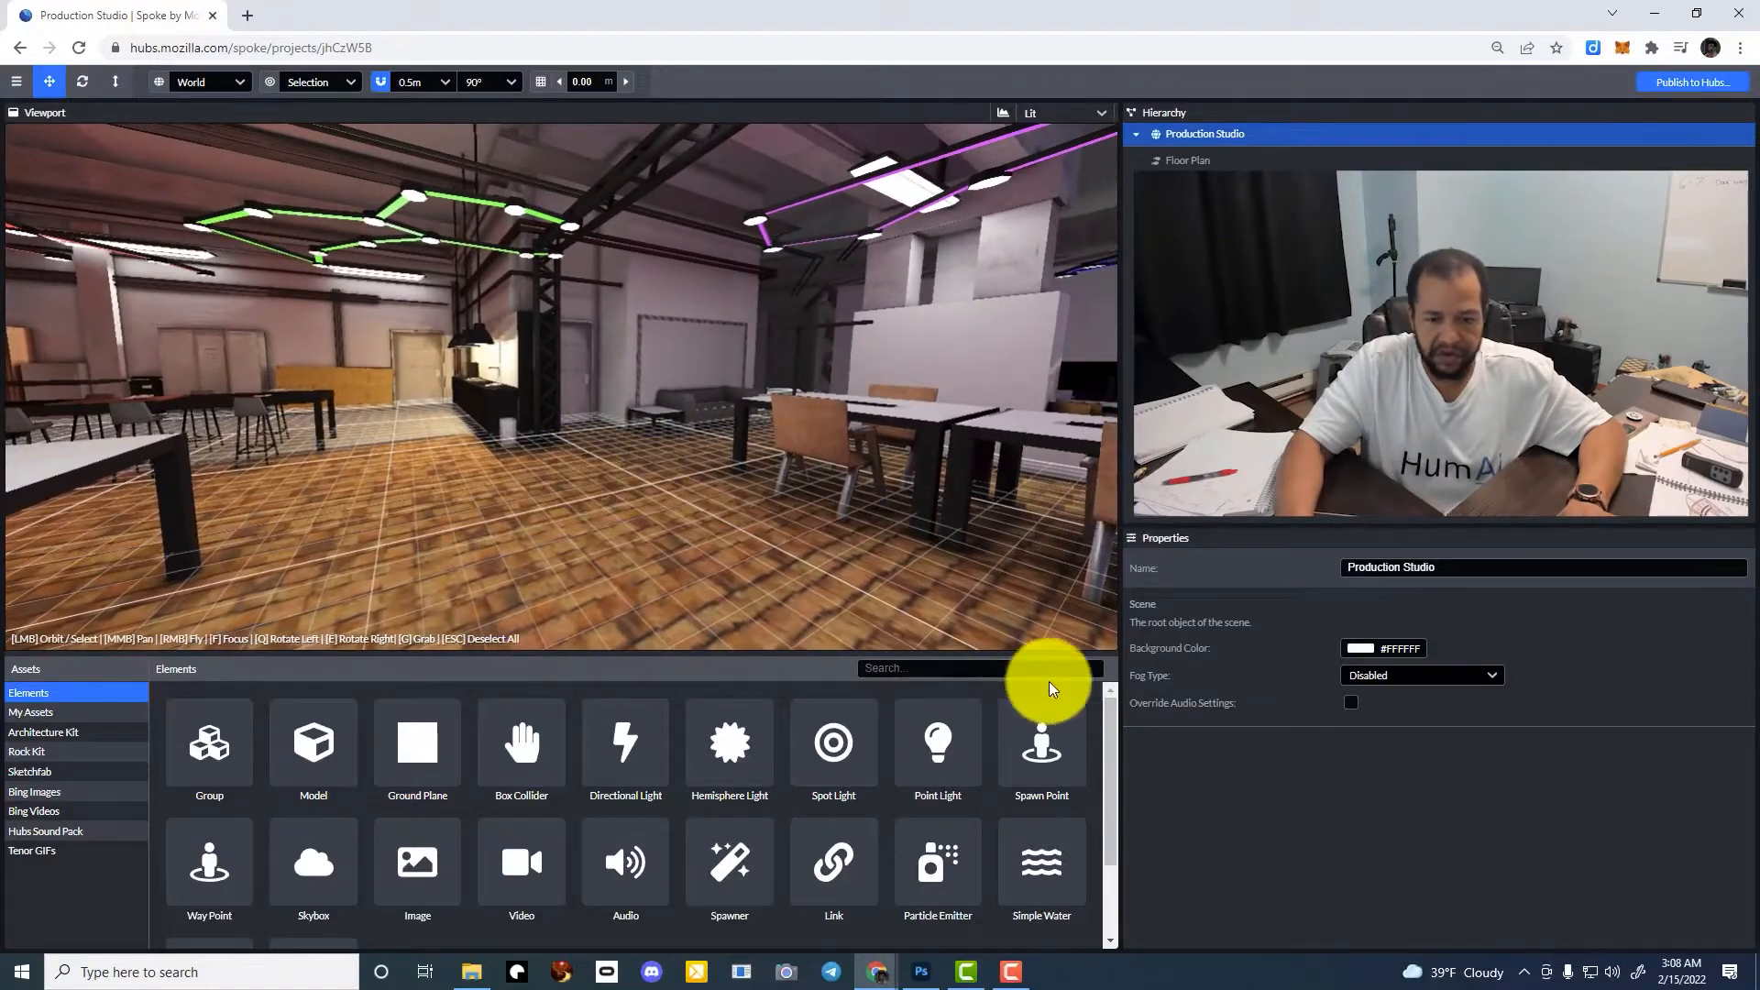
left_click(1031, 745)
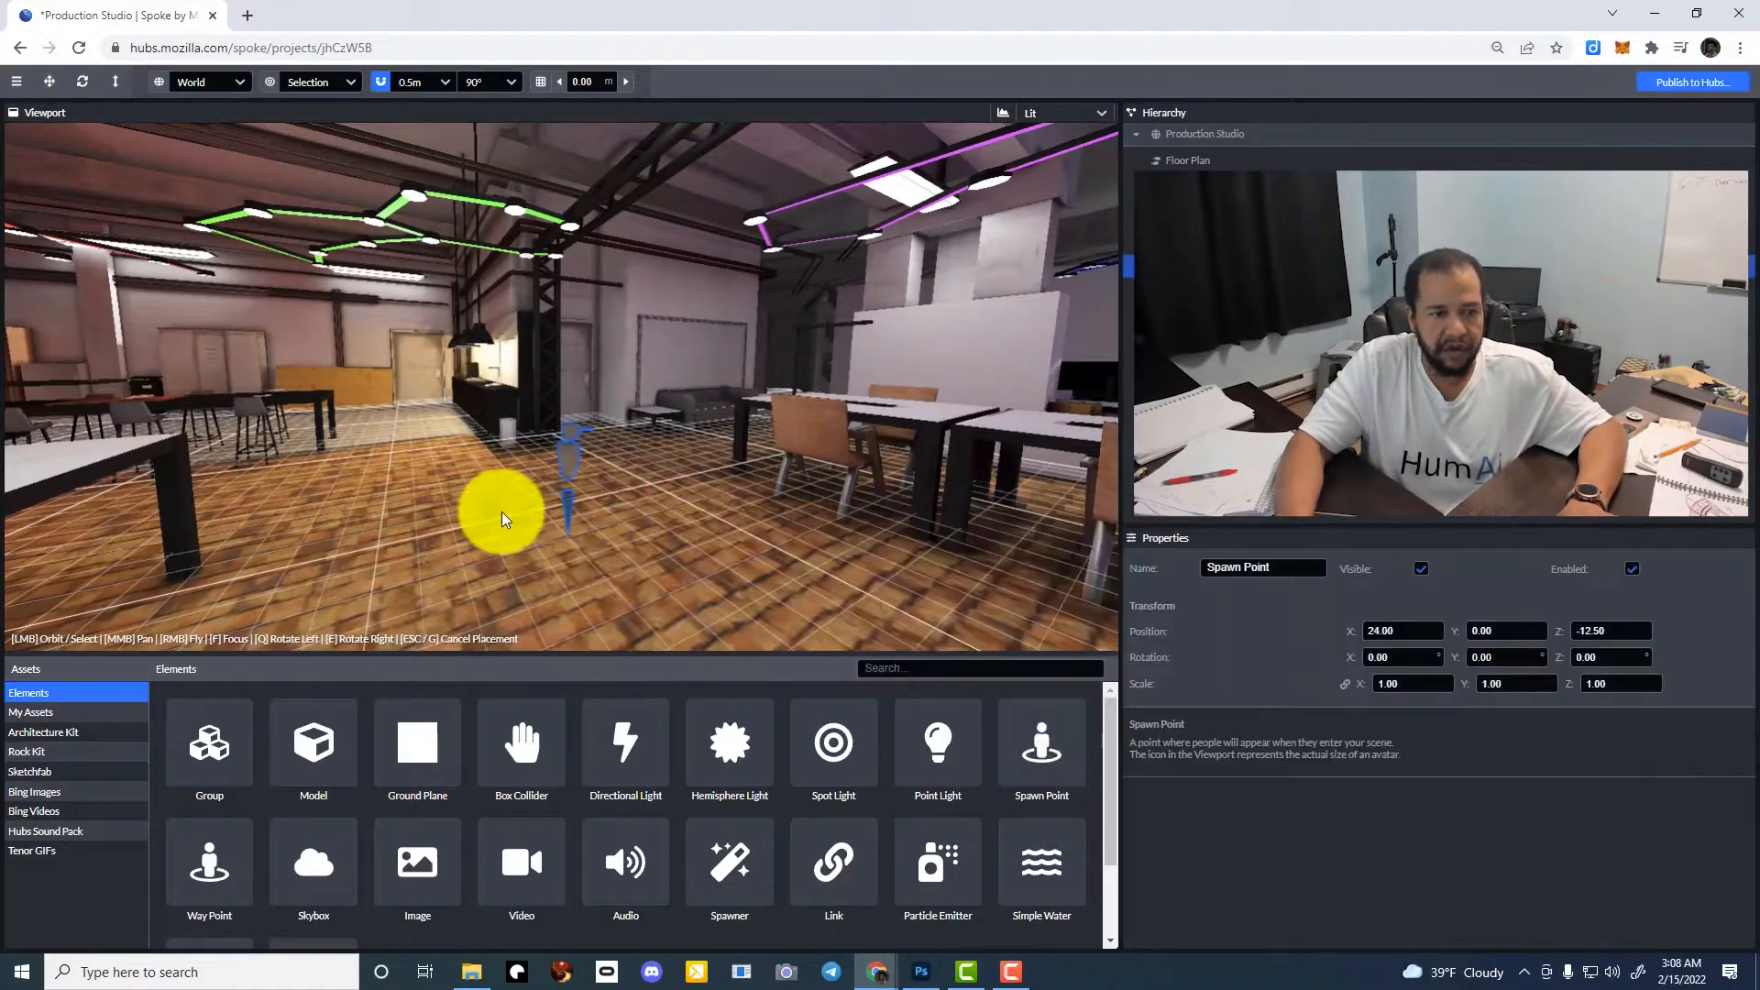
left_click(427, 411)
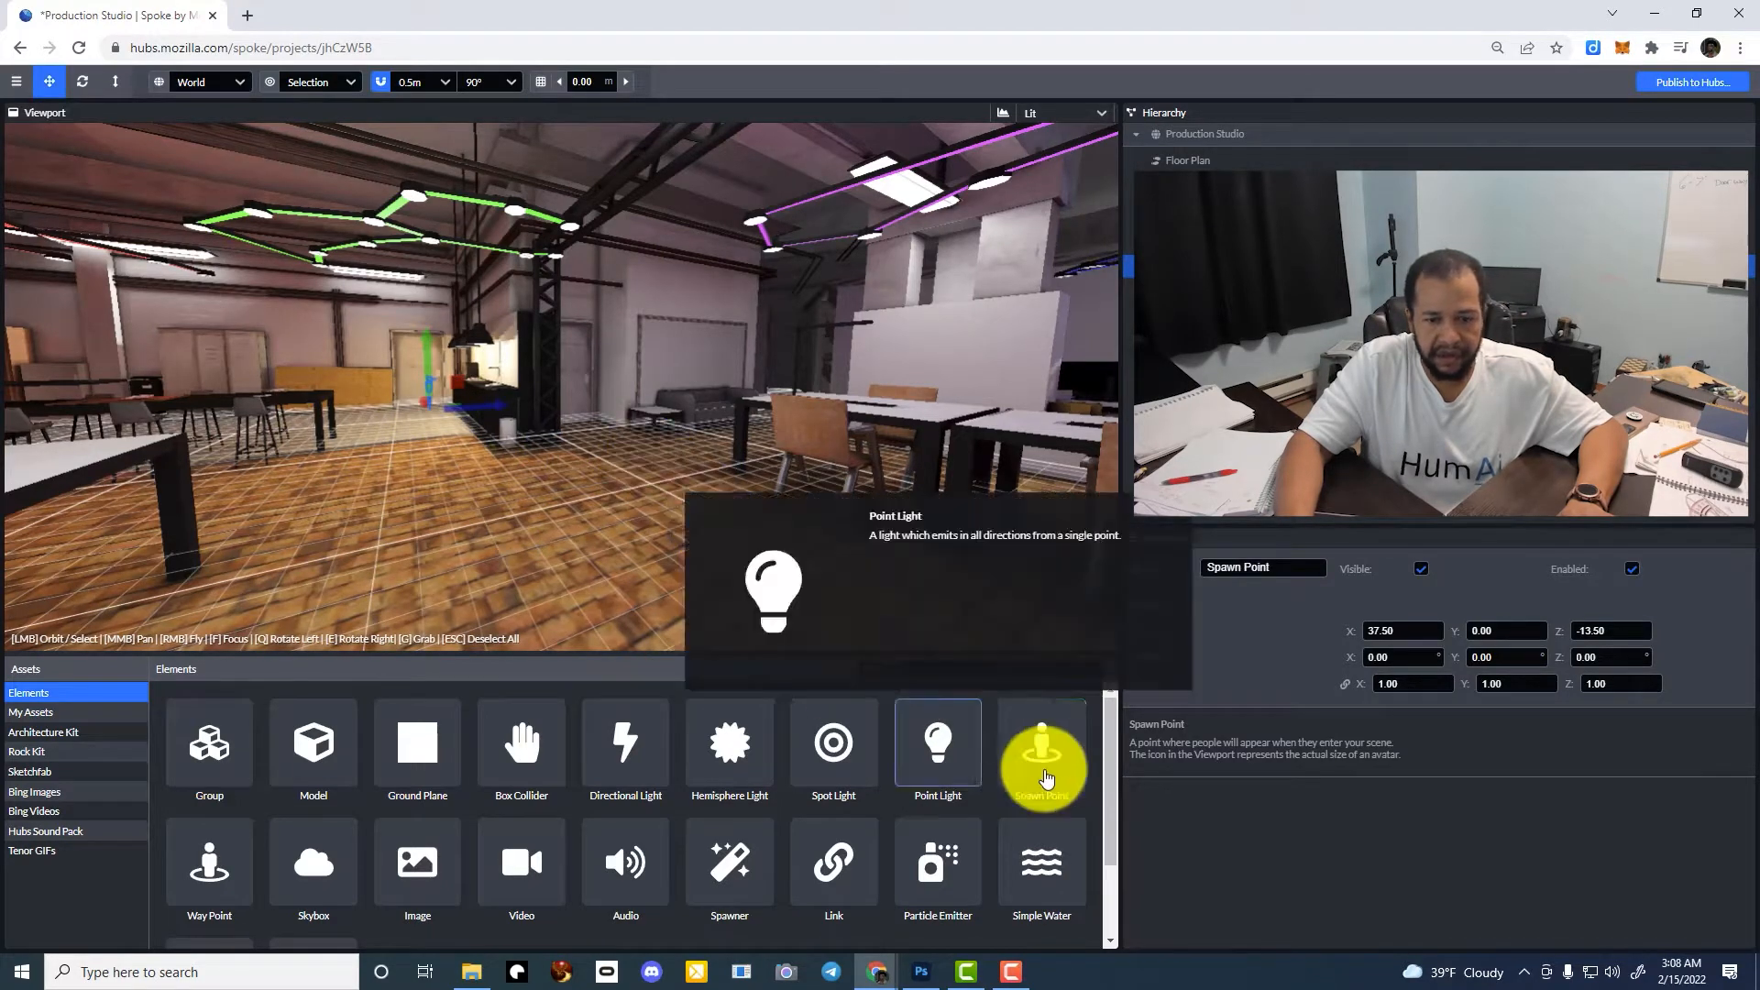
left_click(1013, 741)
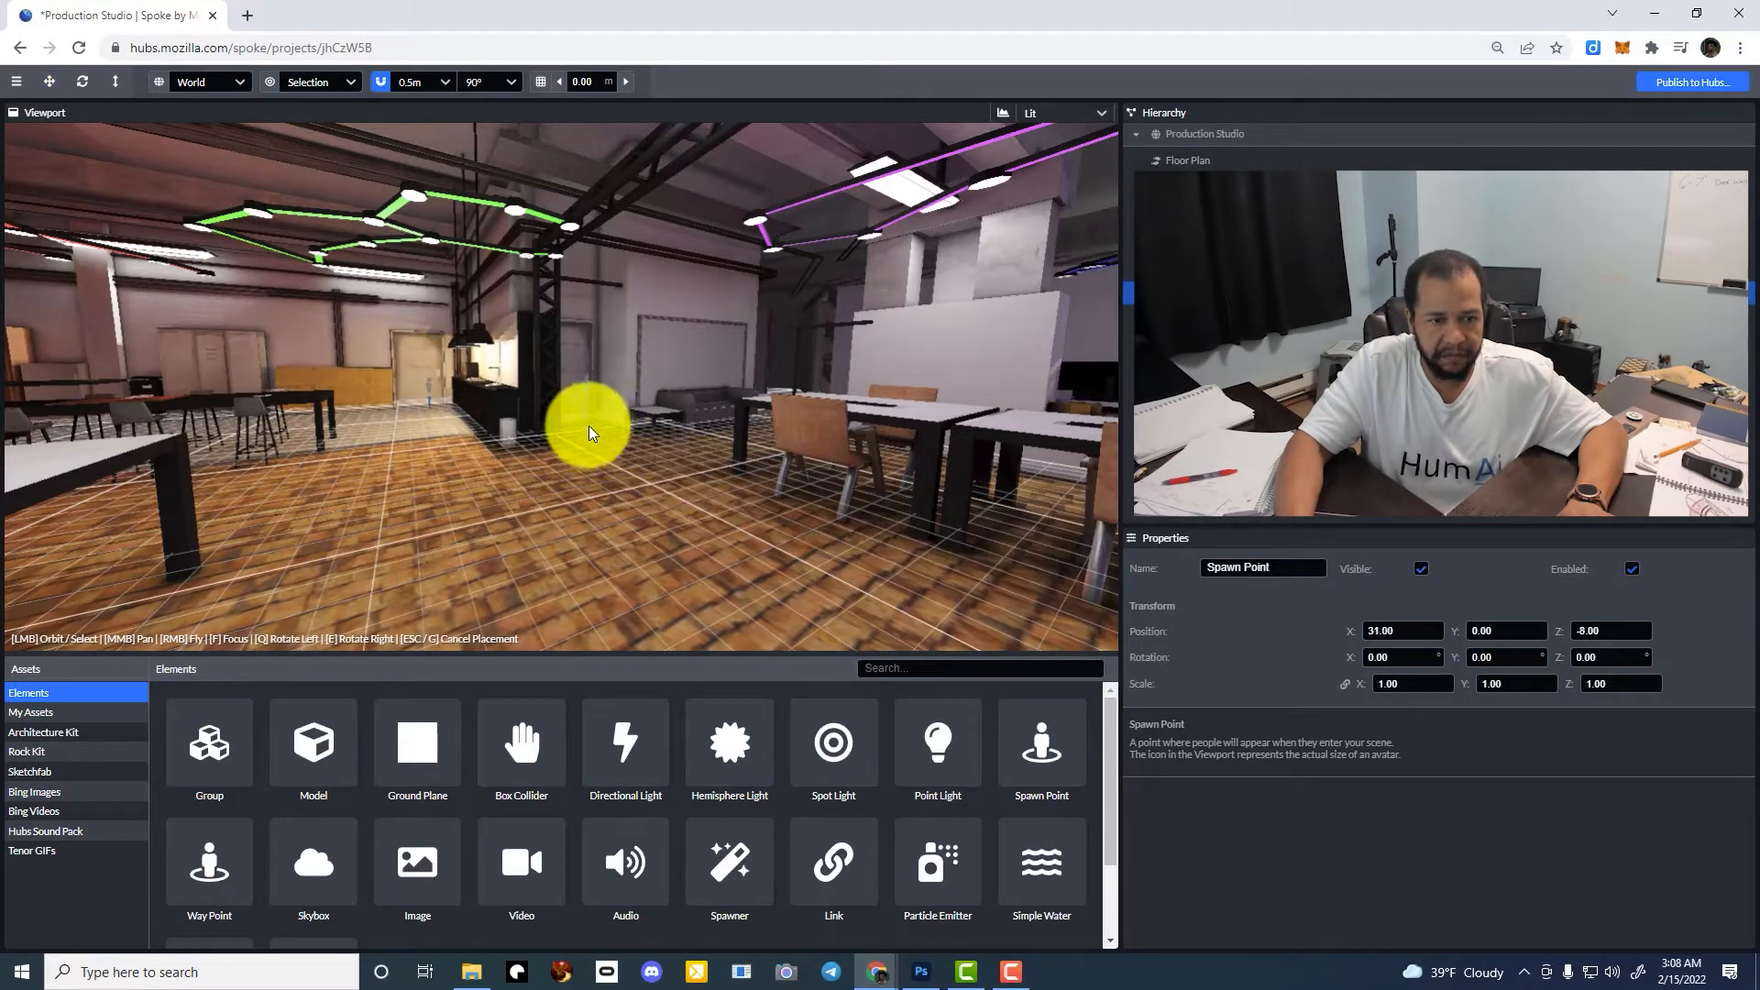
left_click(589, 425)
Place a third spawn point in front of the grey door across the studio, at X -3.00, Z -0.50
right_click_drag(618, 515, 1157, 502)
key("w")
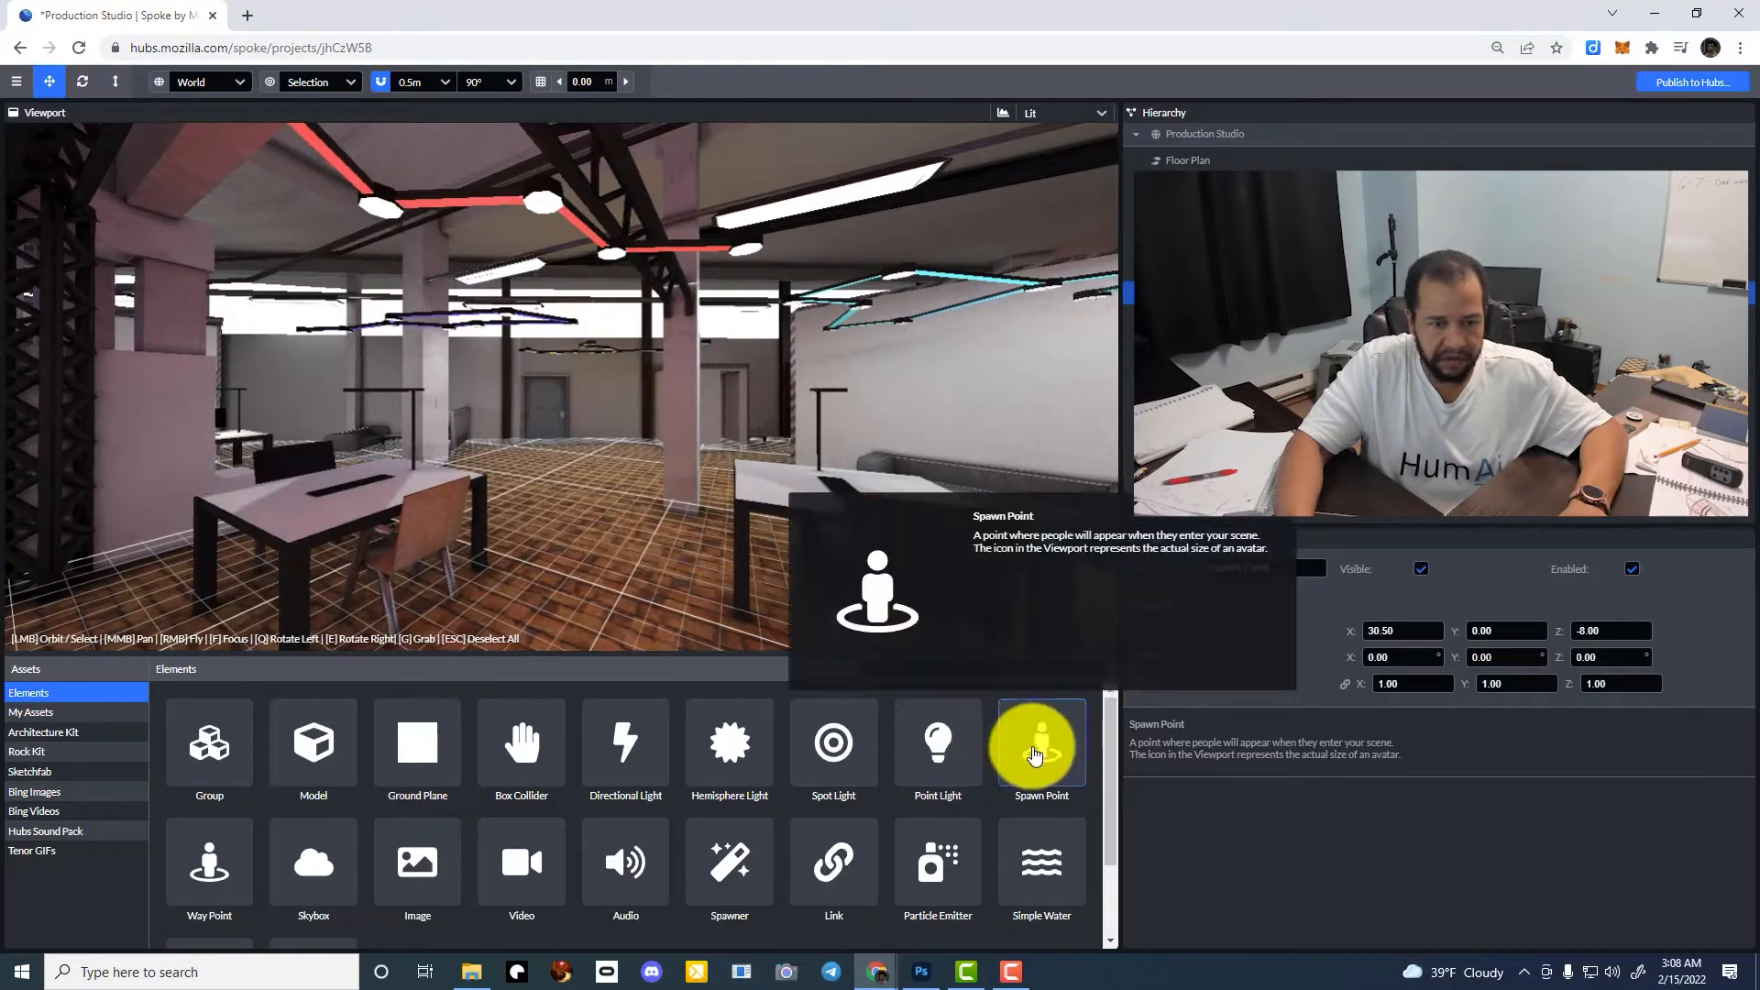
left_click(1035, 755)
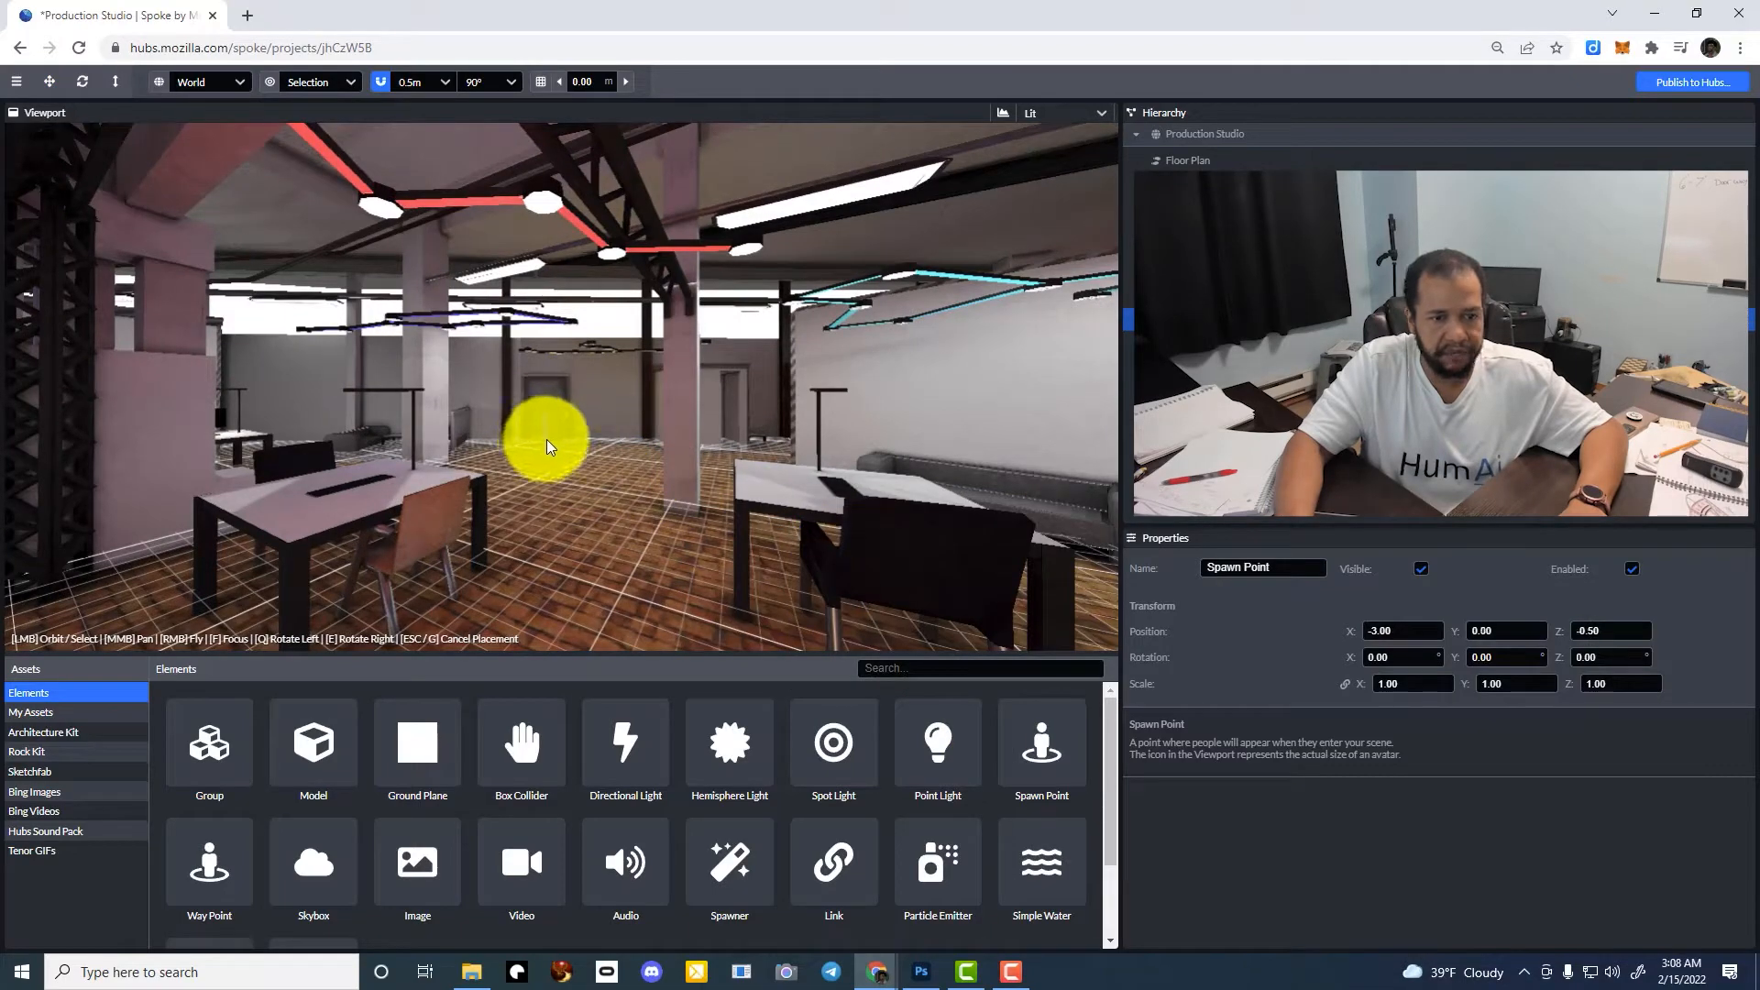
left_click(546, 438)
Set the grey-door spawn point's Y rotation to 115° and its X position to -1.20
mouse_move(586, 447)
right_mouse_down()
mouse_move(577, 417)
mouse_move(566, 459)
mouse_move(834, 480)
mouse_move(581, 444)
right_mouse_up()
key("w")
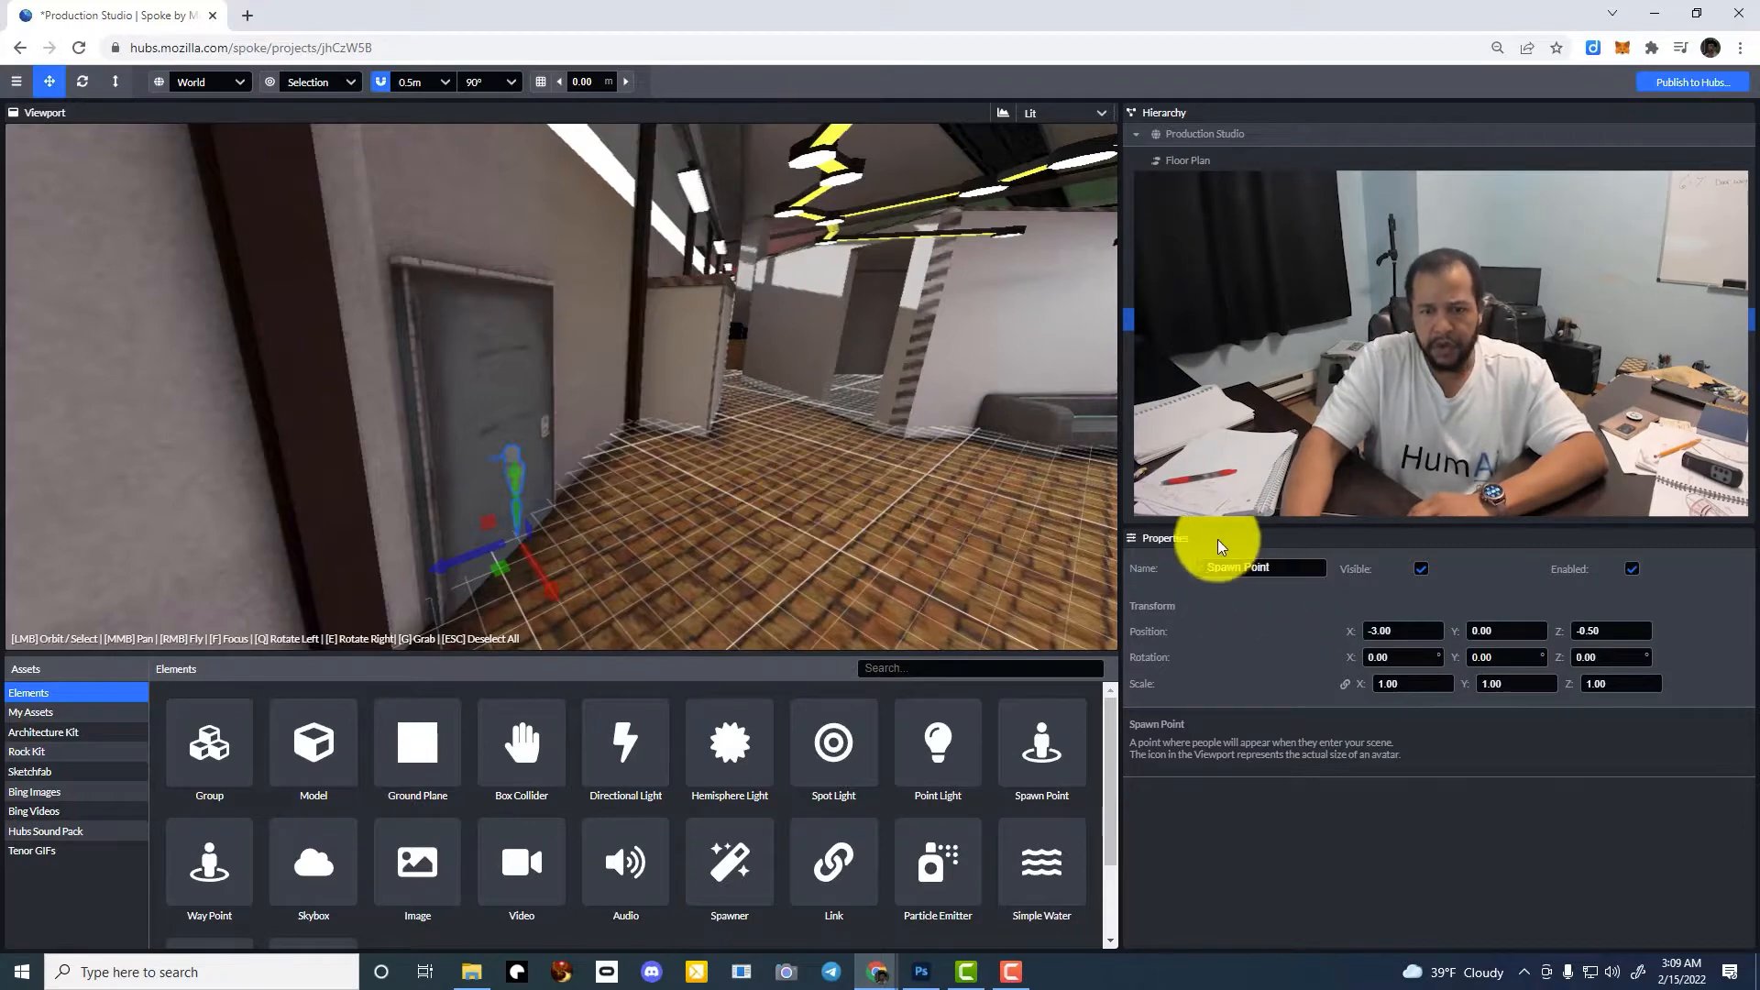
left_click_drag(1455, 657, 1731, 636)
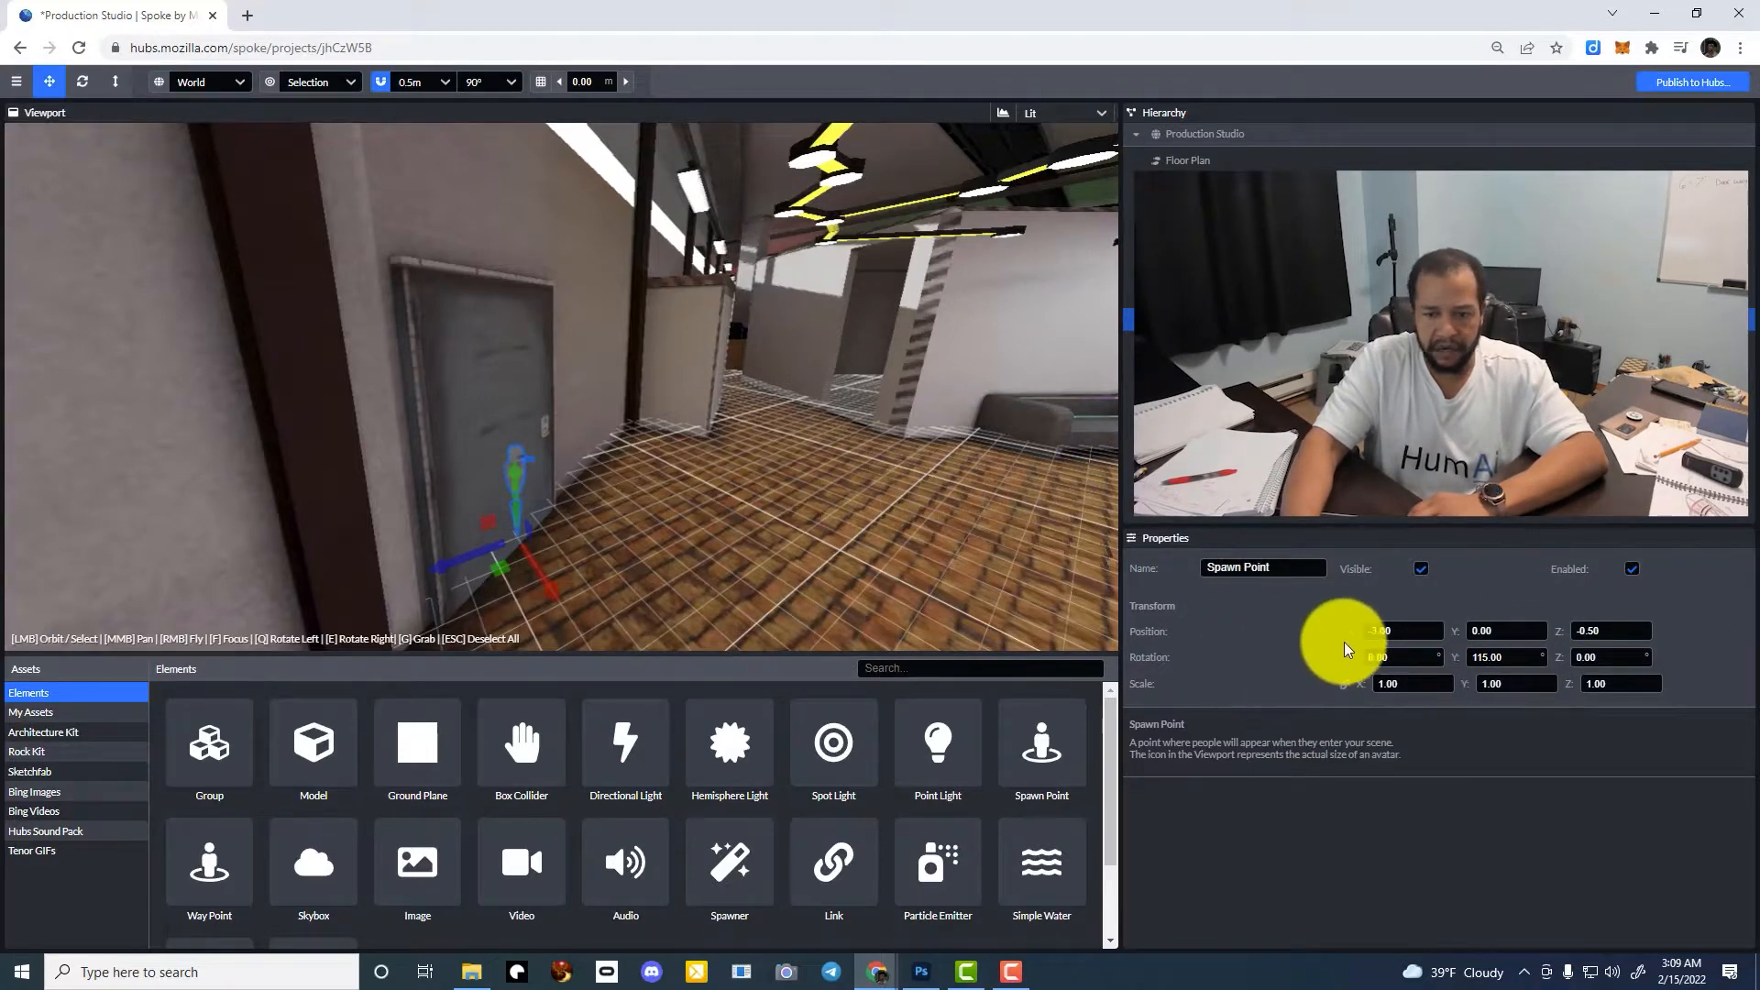
left_click_drag(1351, 631, 1433, 632)
mouse_move(703, 550)
right_mouse_down()
mouse_move(651, 578)
mouse_move(605, 659)
mouse_move(648, 547)
mouse_move(688, 586)
mouse_move(706, 560)
mouse_move(687, 585)
mouse_move(755, 589)
mouse_move(699, 597)
mouse_move(539, 550)
mouse_move(682, 528)
right_mouse_up()
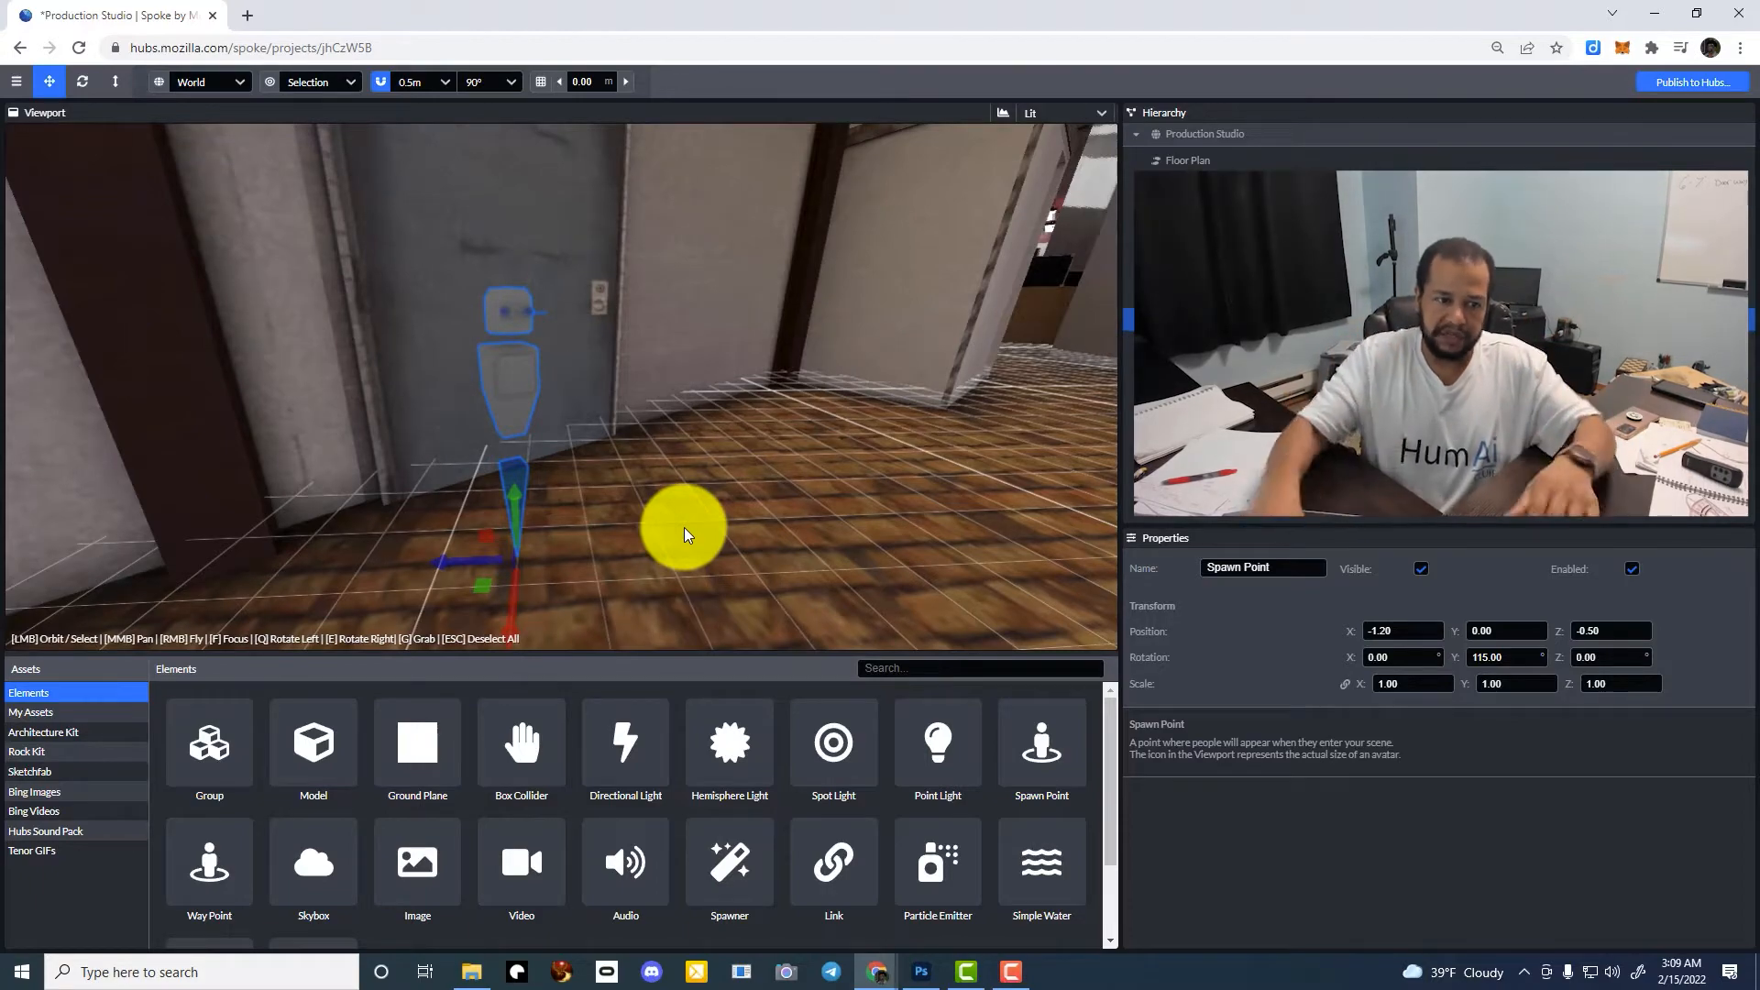
Set the Y rotation of the spawn point by the kitchen's far door to -99°
right_click_drag(486, 445, 1119, 420)
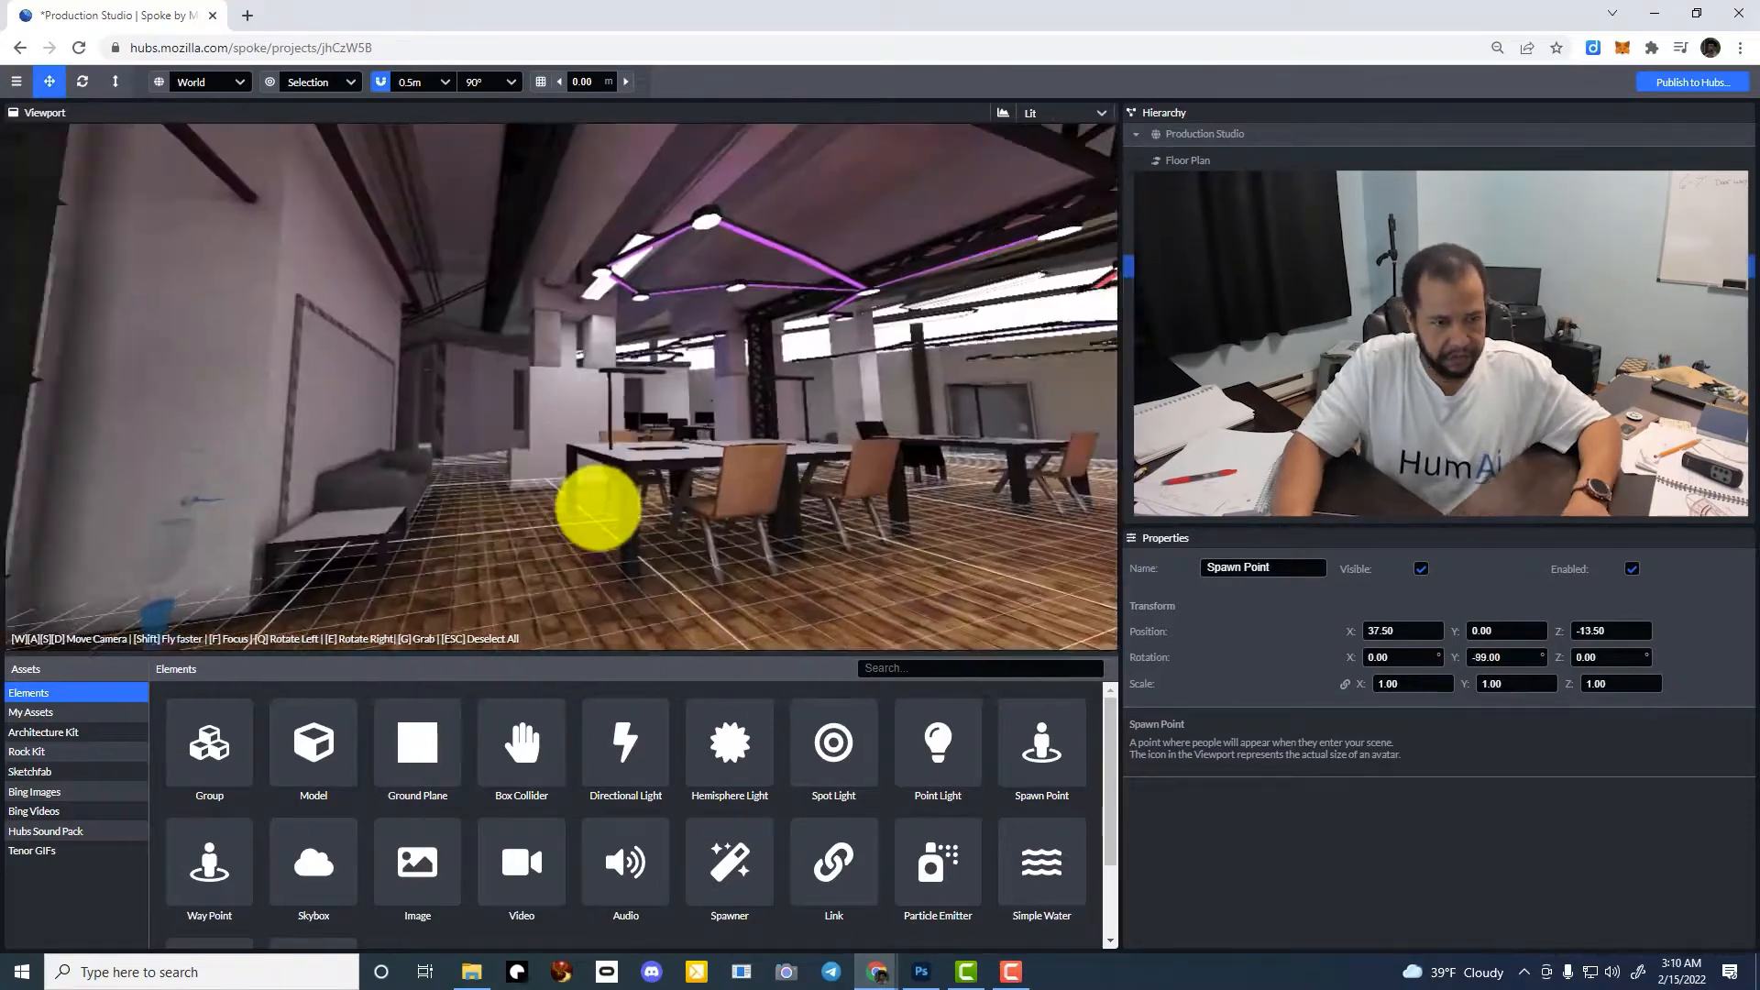
right_click_drag(598, 508, 449, 441)
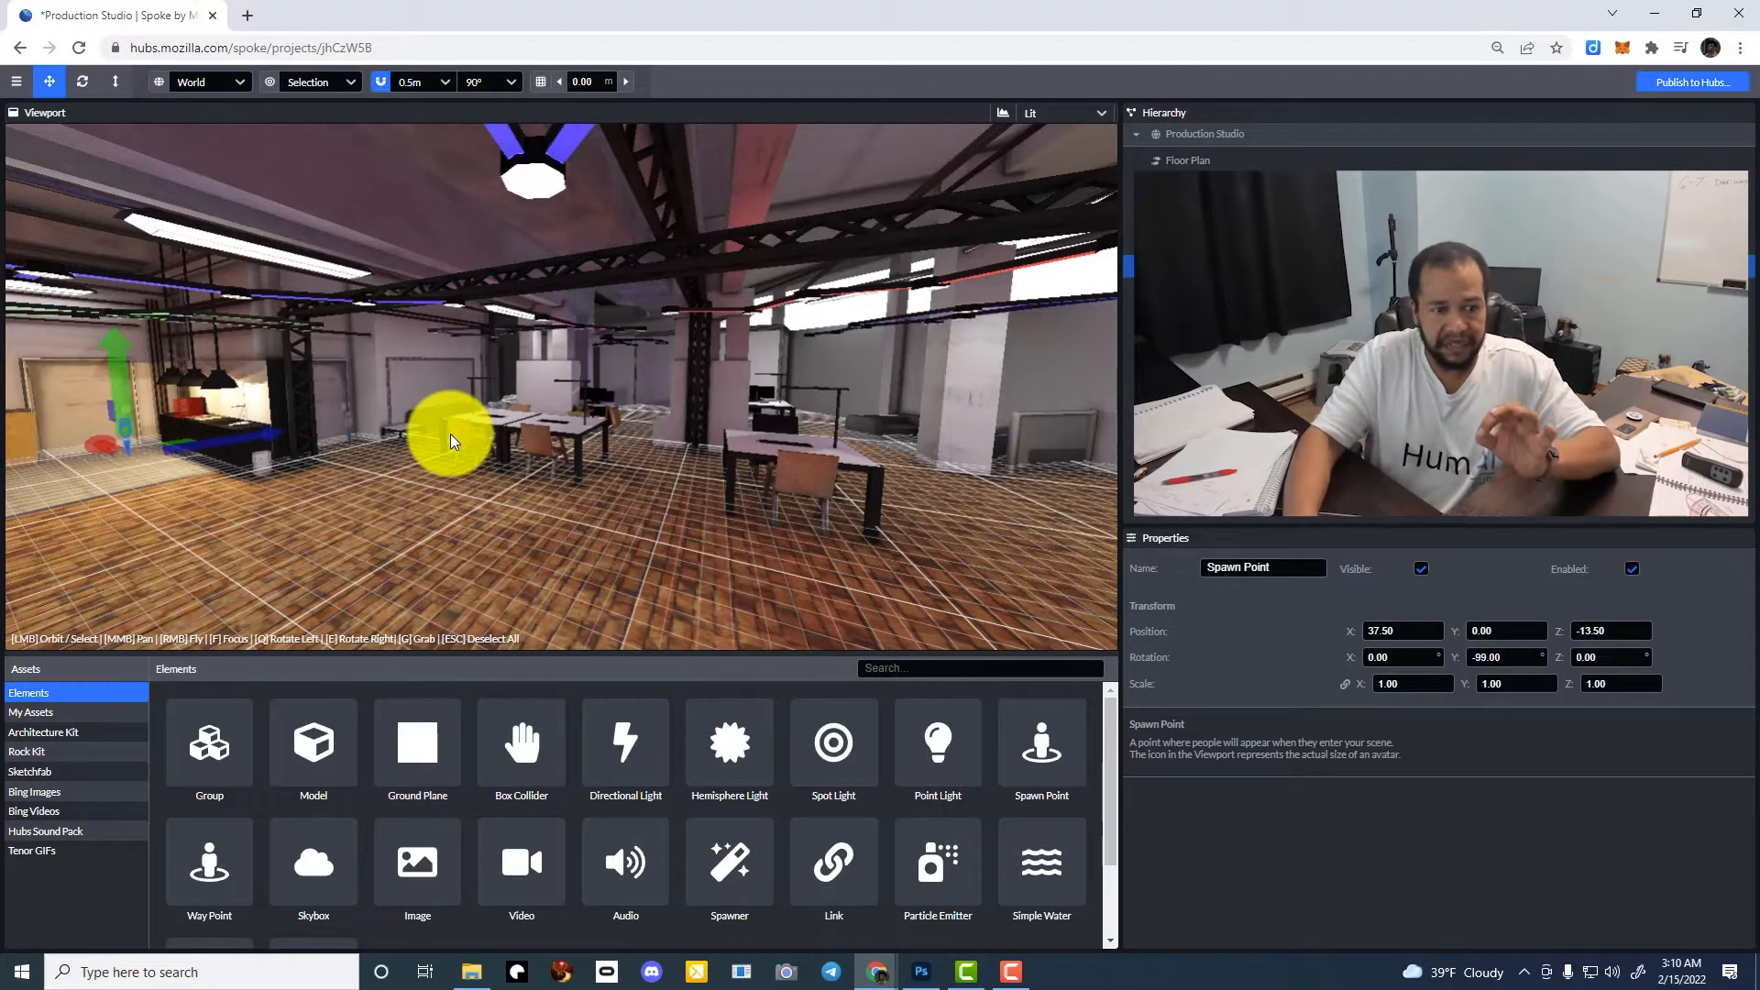
left_click(590, 497)
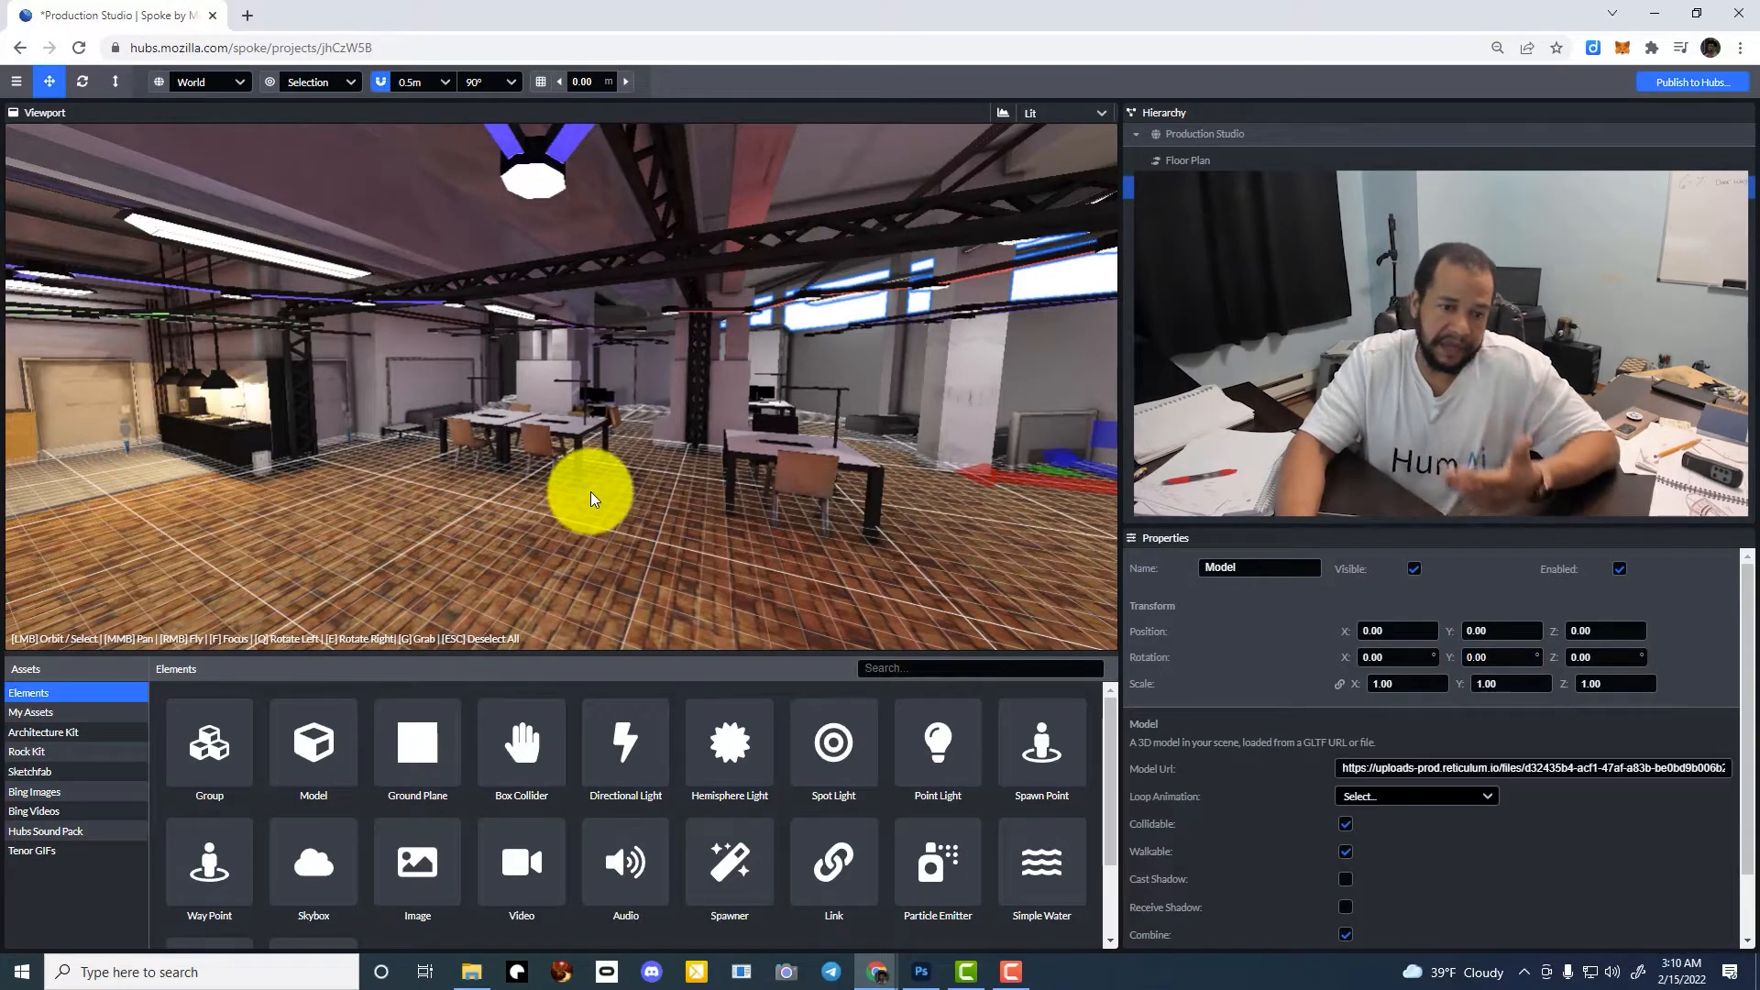
Place a way point on the black office chair at the white desk, at X 11.00, Y 1.00, Z 9.00
mouse_move(767, 475)
right_mouse_down()
mouse_move(569, 479)
mouse_move(629, 459)
mouse_move(821, 492)
mouse_move(794, 487)
mouse_move(1011, 478)
mouse_move(876, 460)
mouse_move(882, 473)
mouse_move(554, 495)
mouse_move(381, 475)
mouse_move(377, 440)
mouse_move(565, 459)
mouse_move(613, 538)
mouse_move(609, 452)
mouse_move(593, 499)
right_mouse_up()
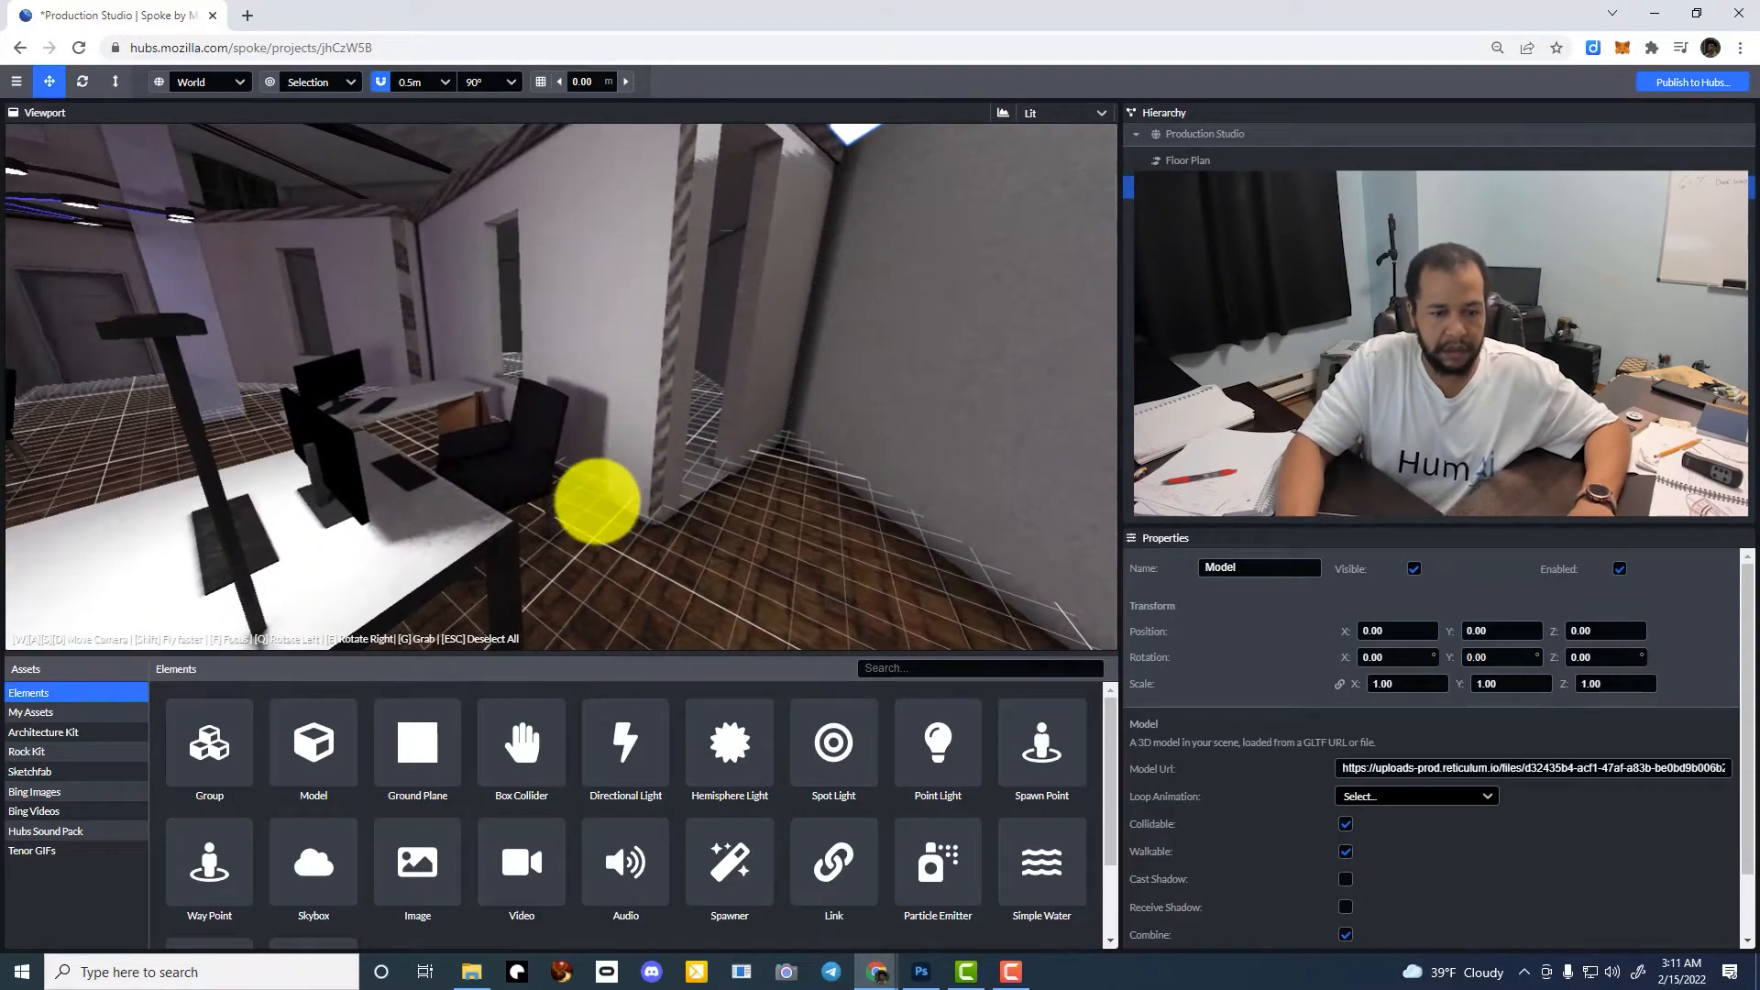
left_click(228, 880)
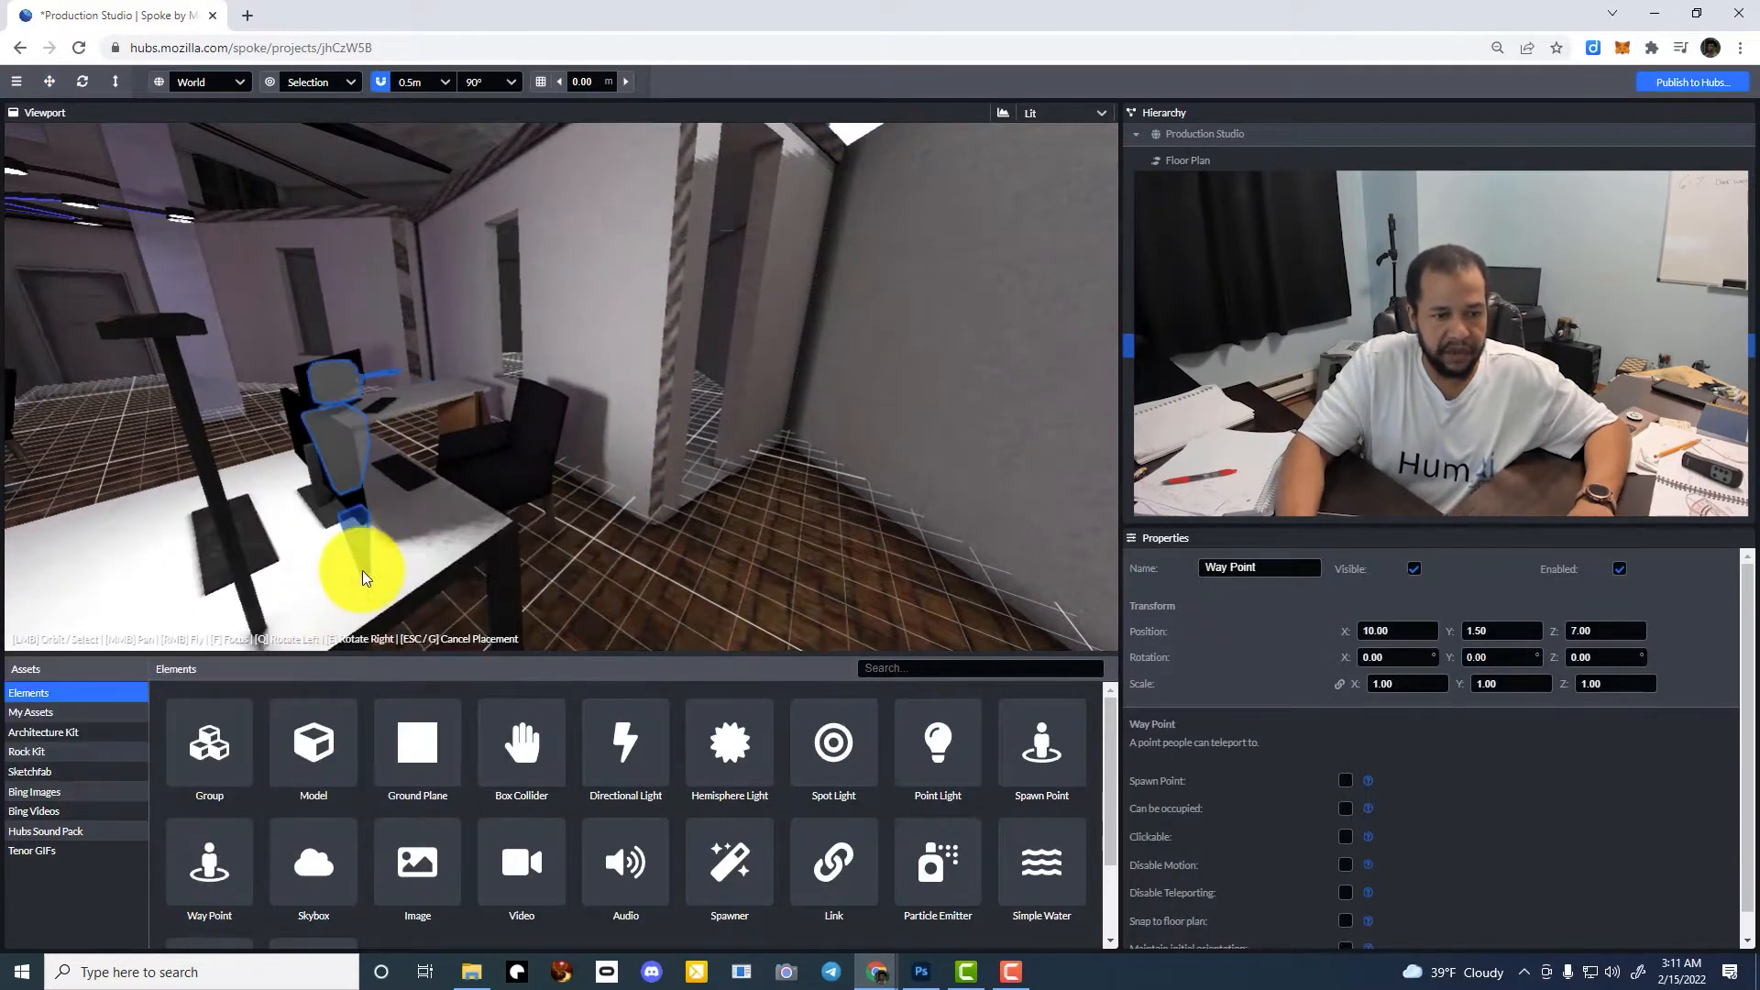
left_click(507, 477)
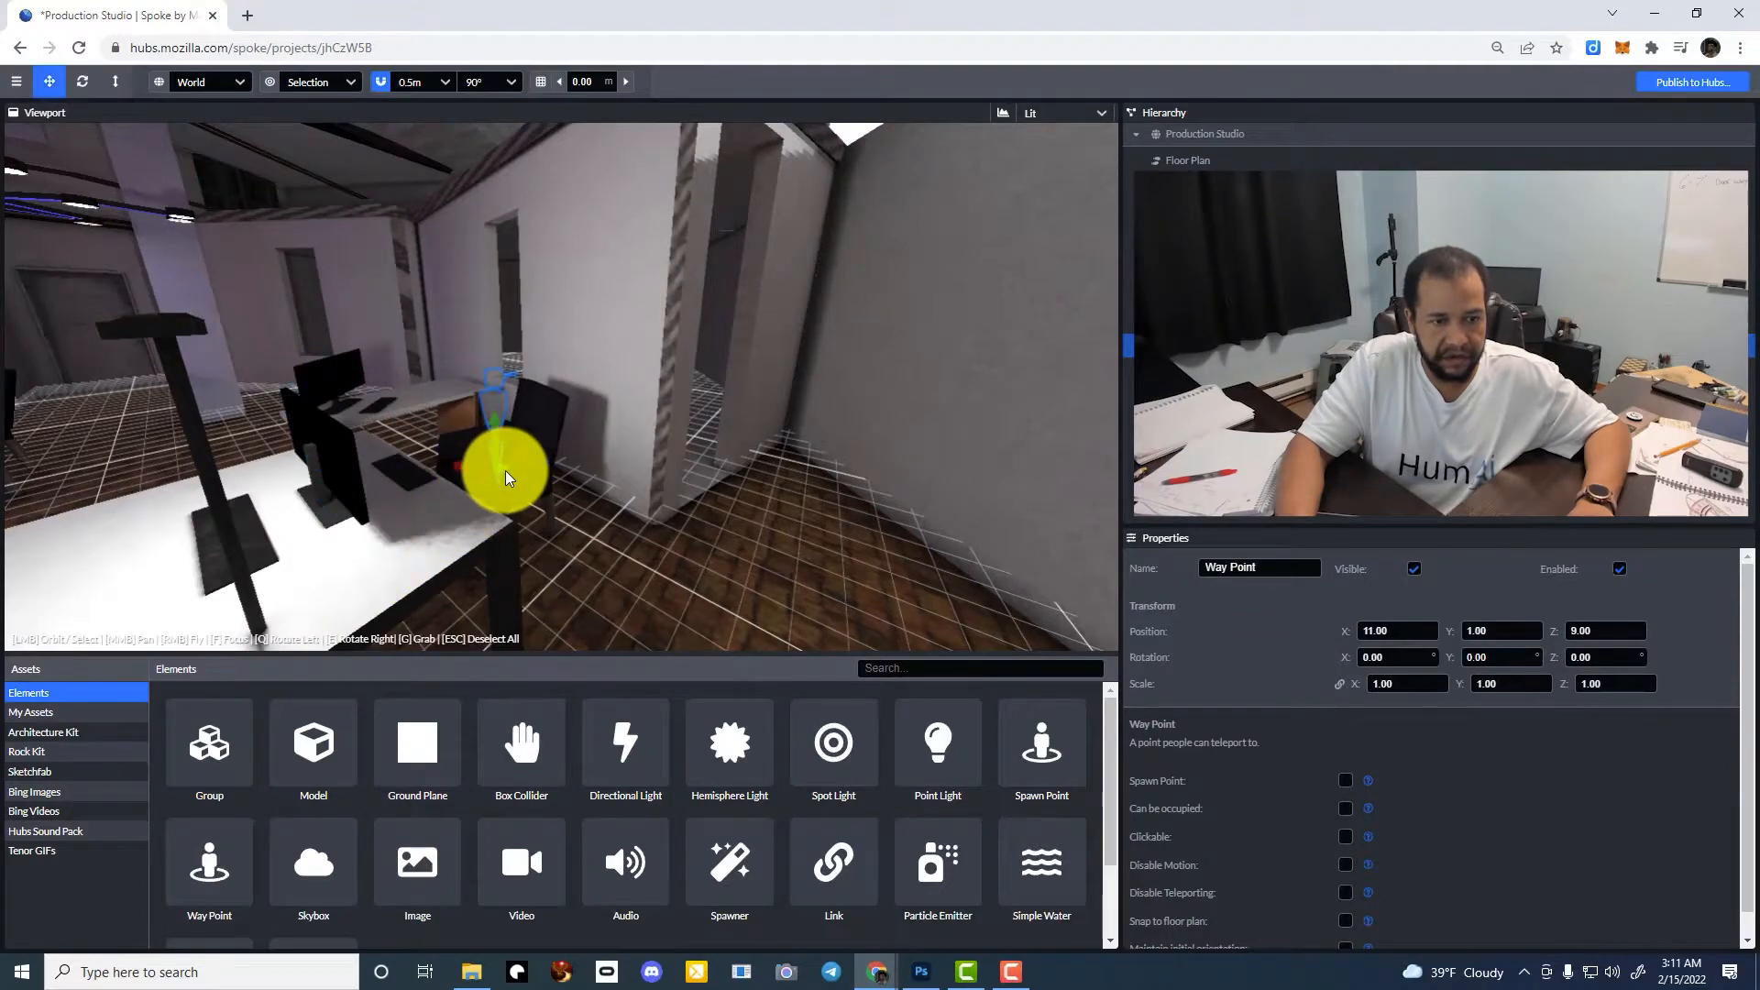
Move the way point onto the chair seat at X 12.00, Z 9.50 and set its Y rotation to 166°
key("w")
right_click_drag(499, 503, 638, 564)
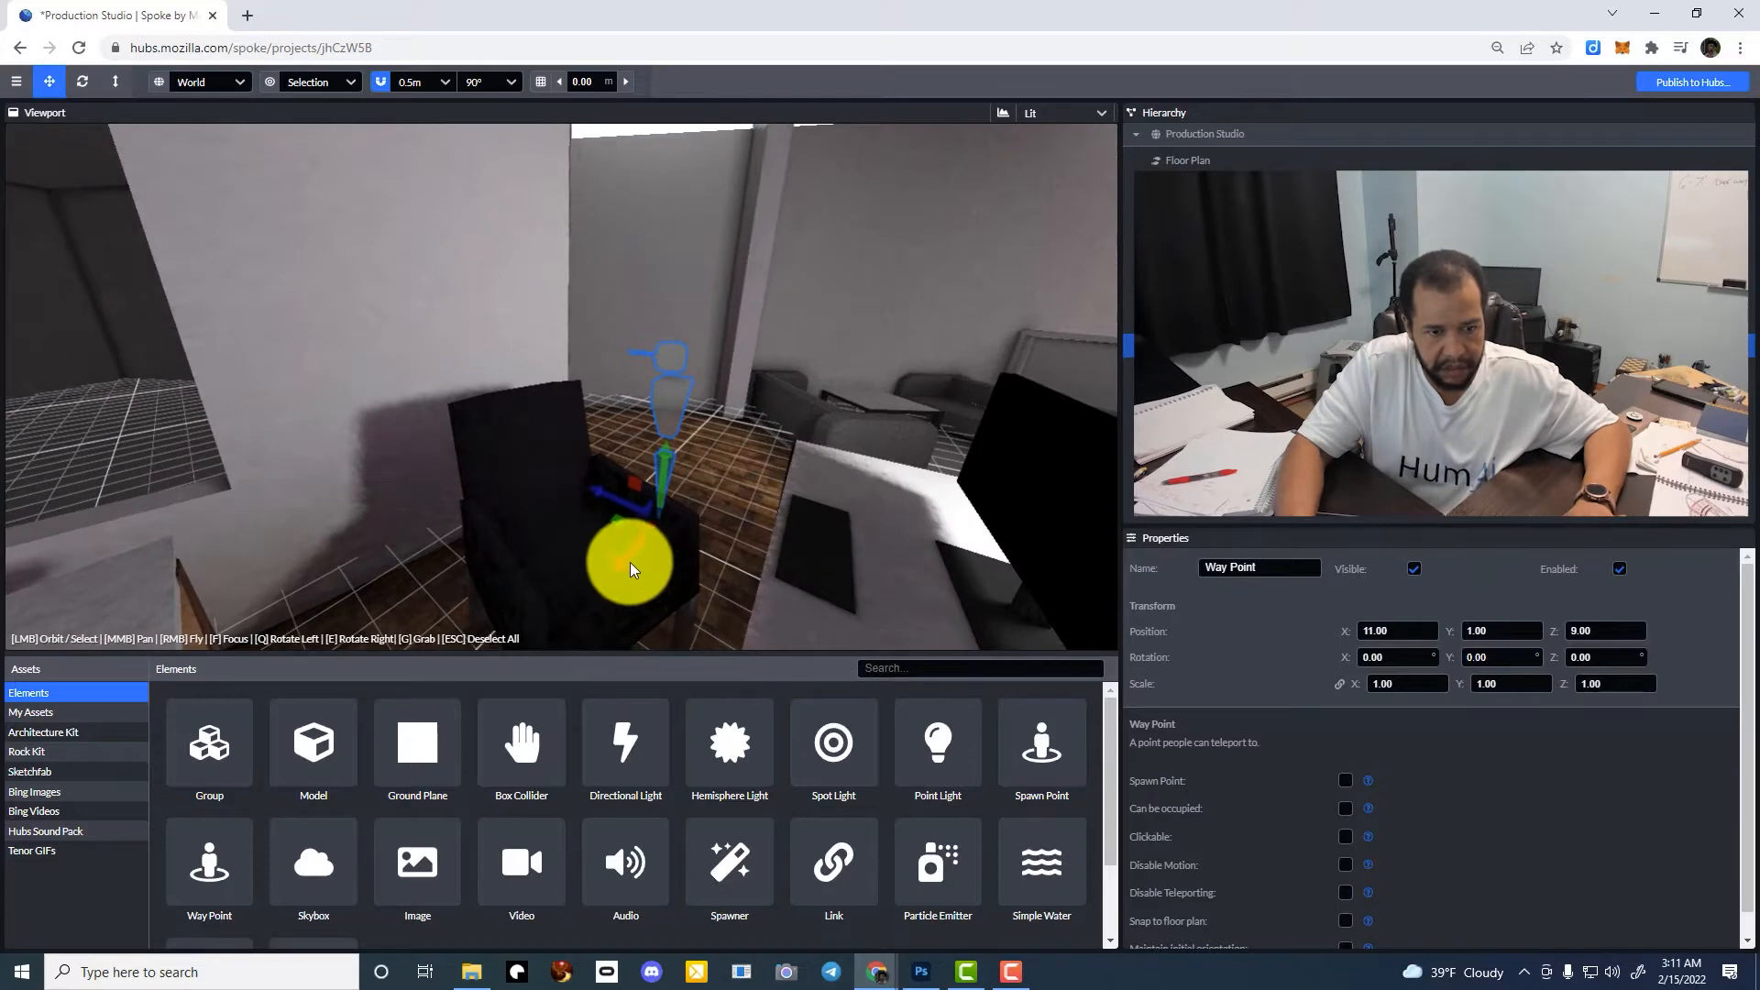
left_click_drag(629, 563, 519, 612)
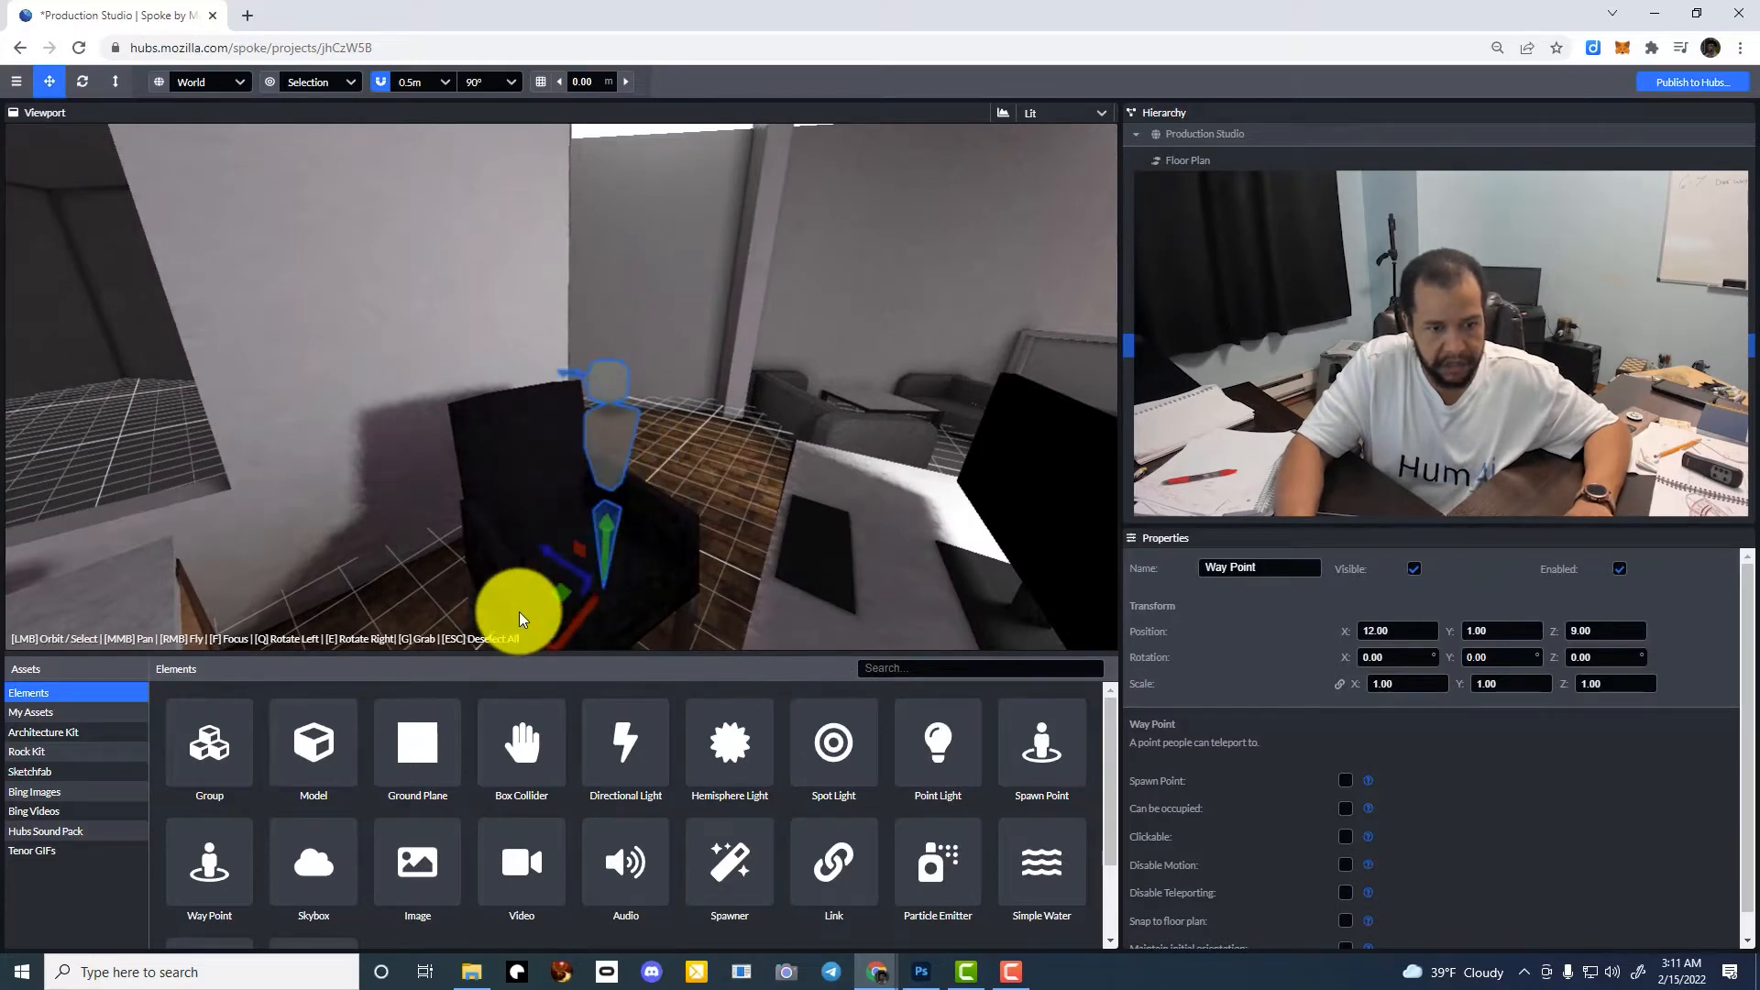
left_click_drag(1452, 658, 972, 483)
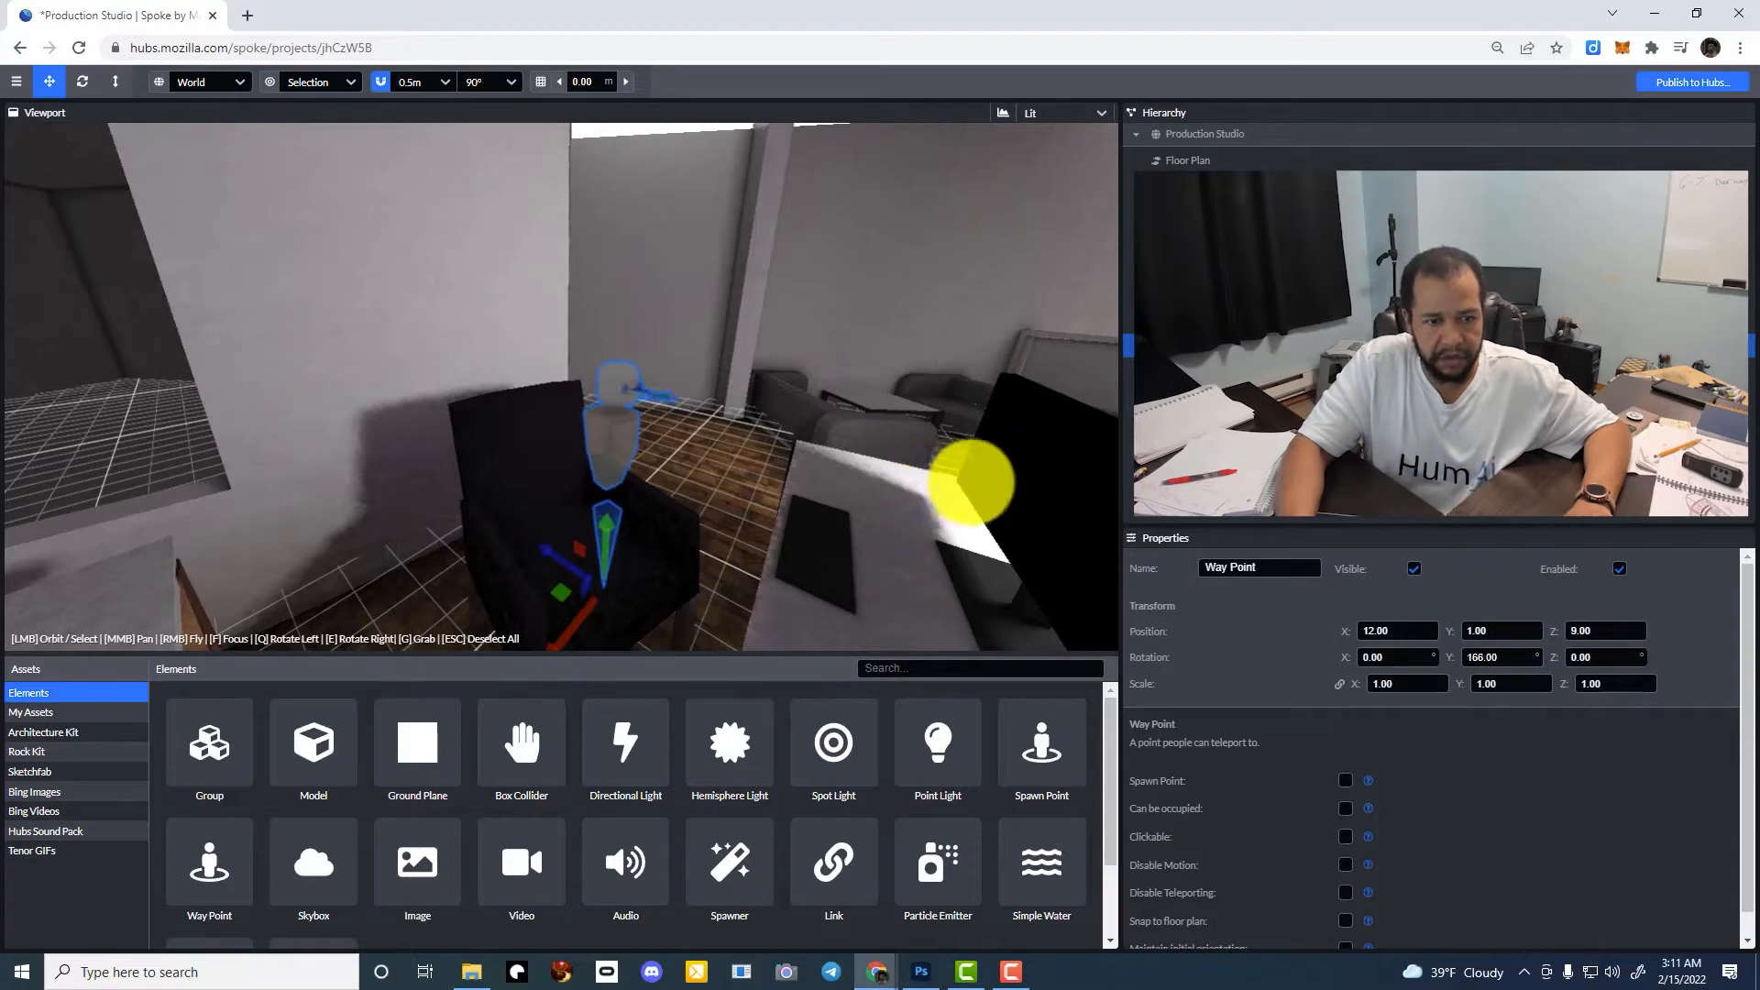
right_click_drag(676, 550, 431, 414)
left_click_drag(401, 441, 352, 446)
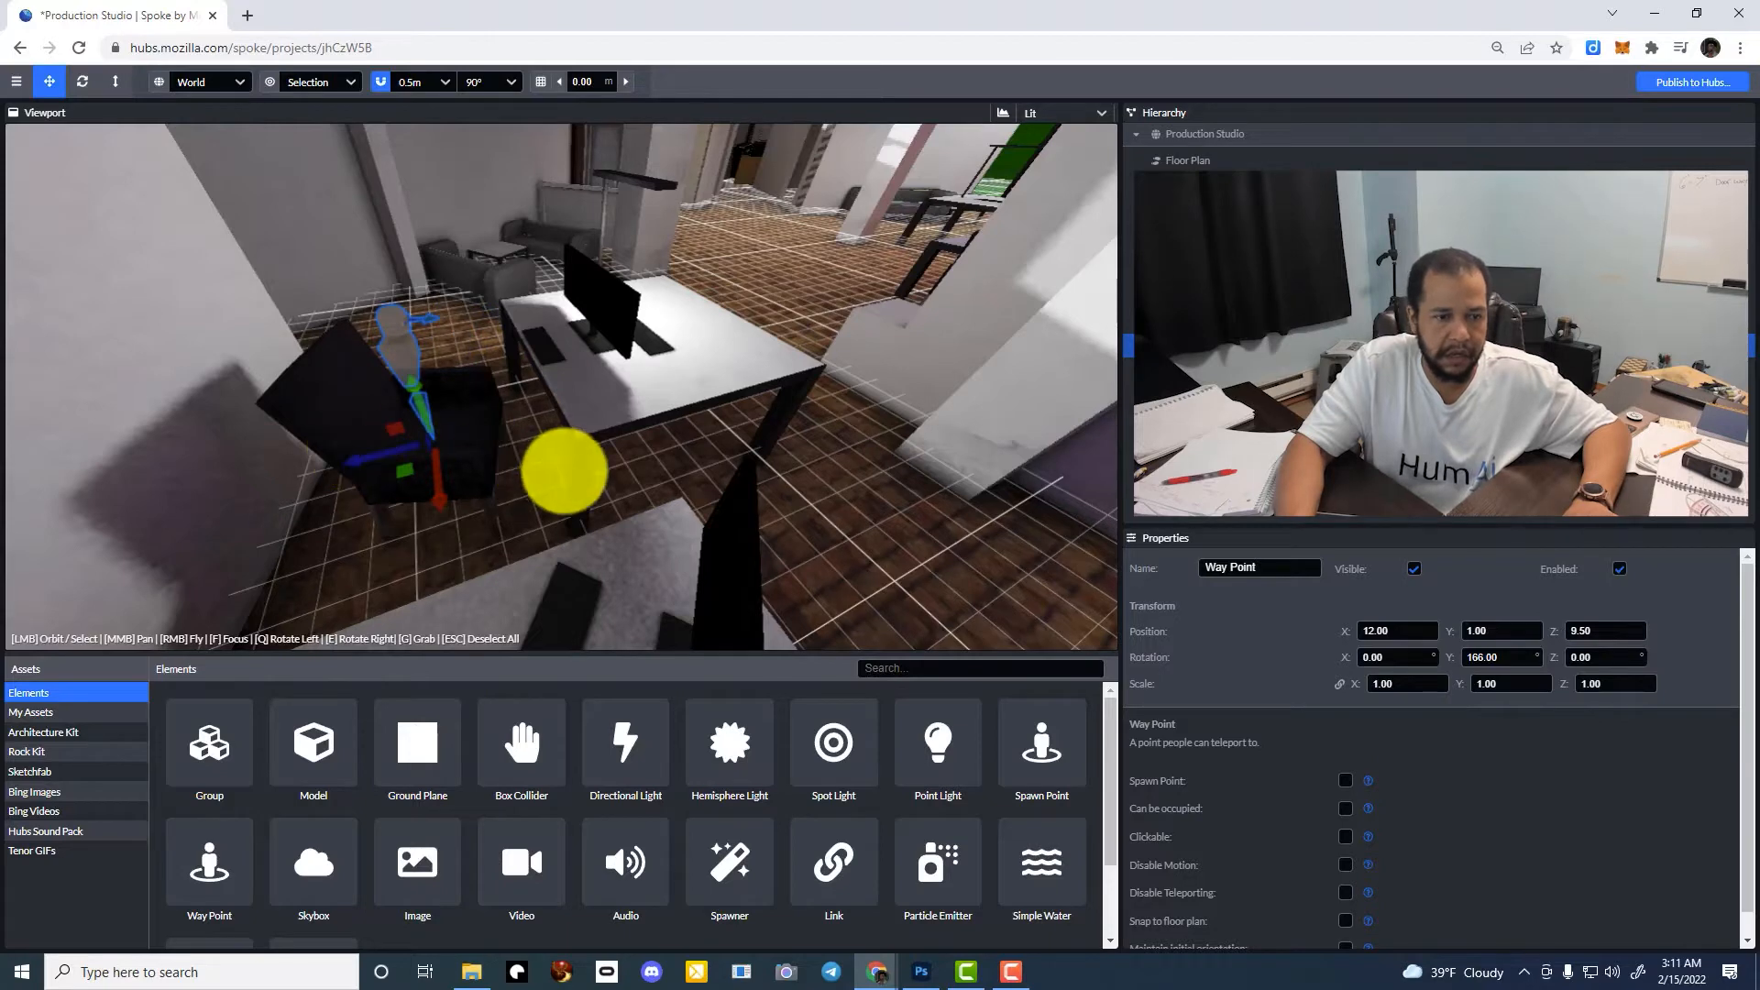
right_click_drag(569, 471, 676, 515)
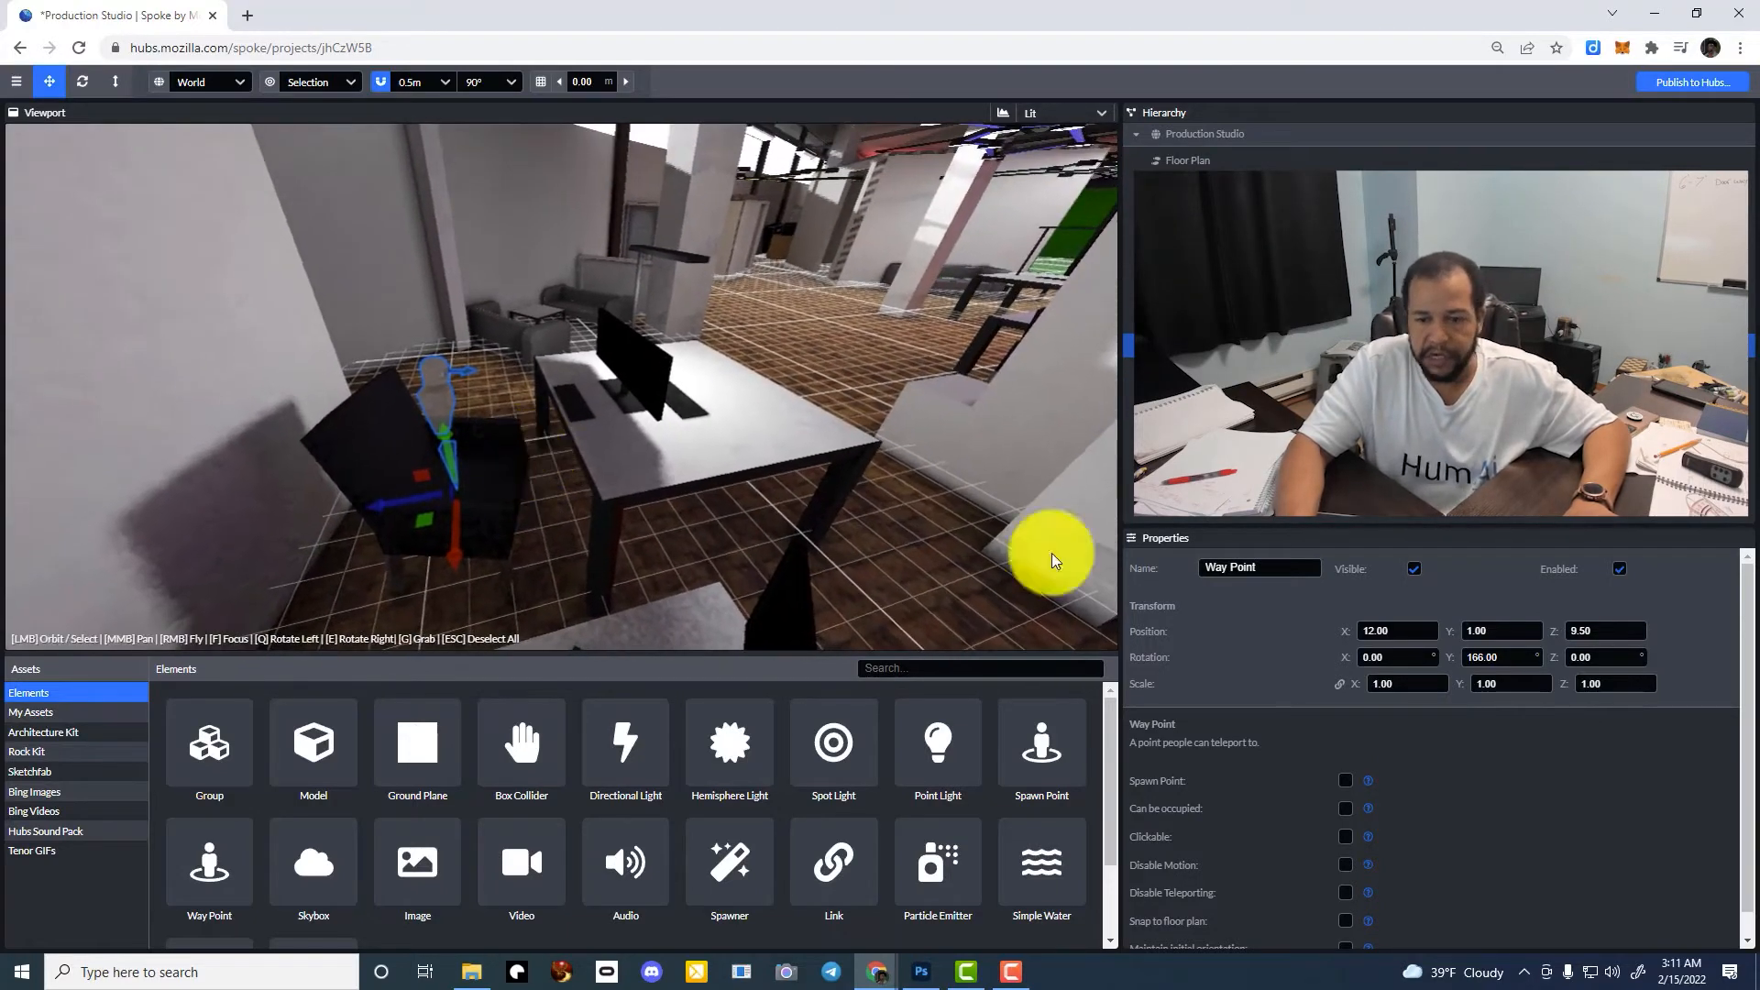
Enable Can be occupied, Clickable, Disable Motion and Snap to floor plan for the chair's way point
left_click_drag(1459, 527, 1407, 379)
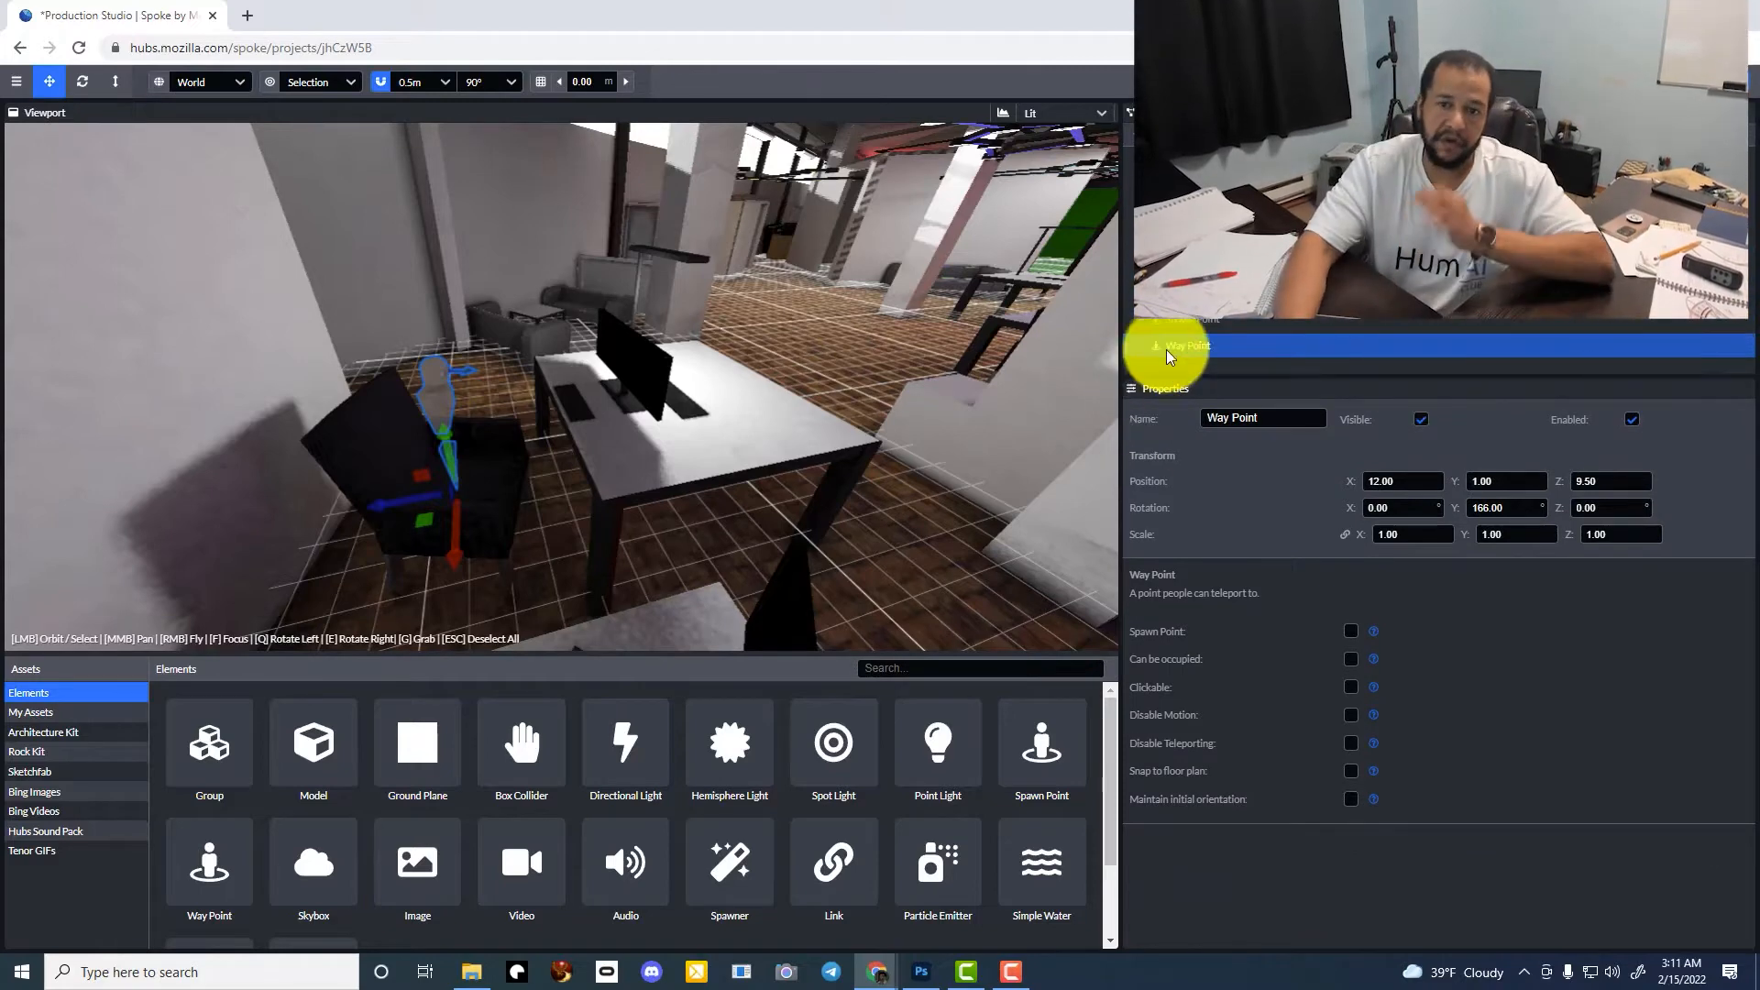
left_click(1244, 320)
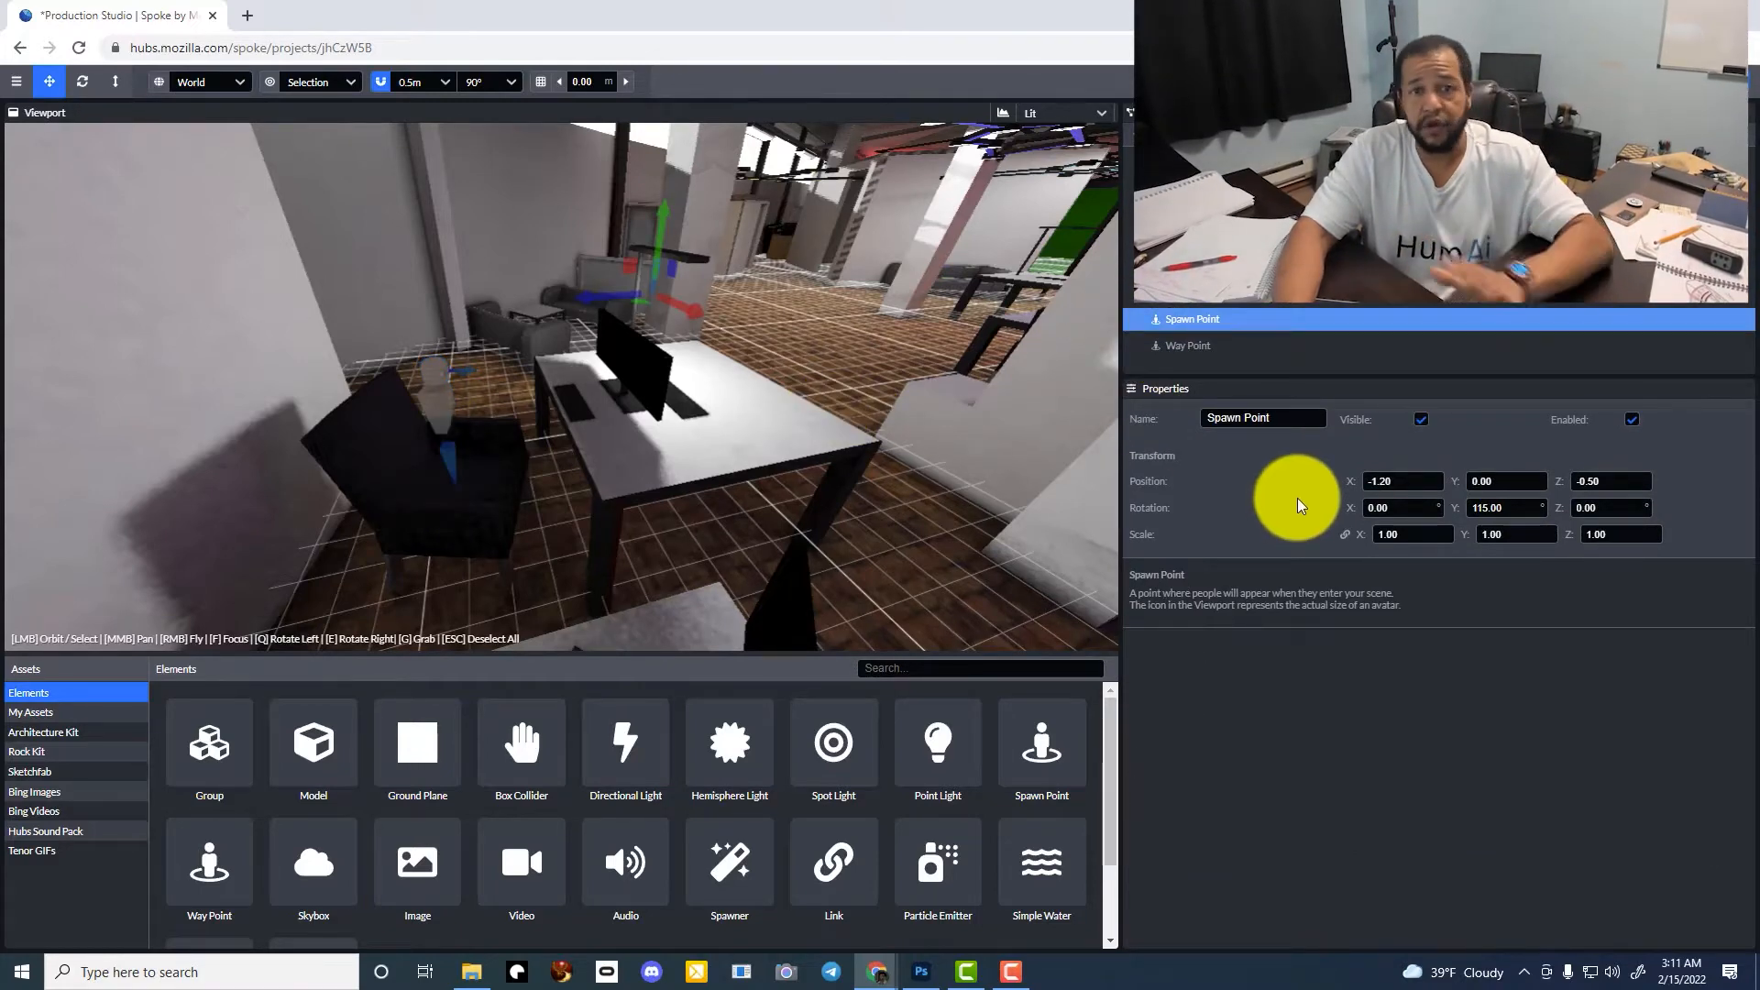
left_click(1219, 348)
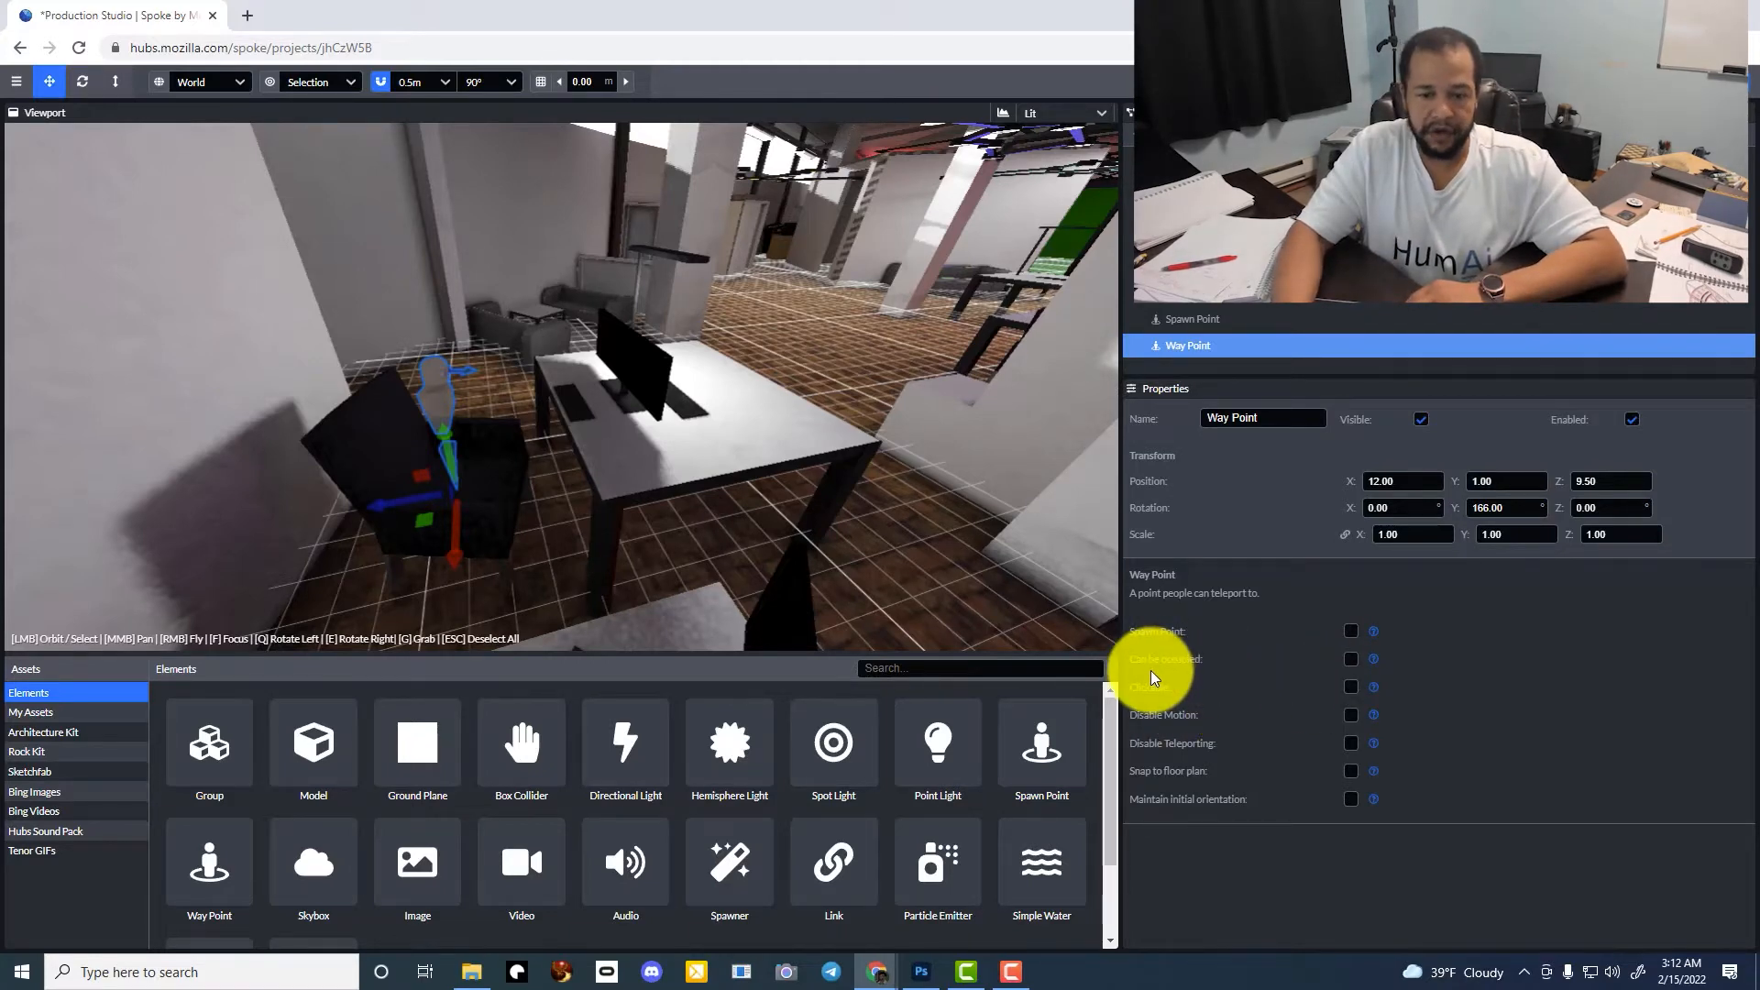
left_click(1348, 663)
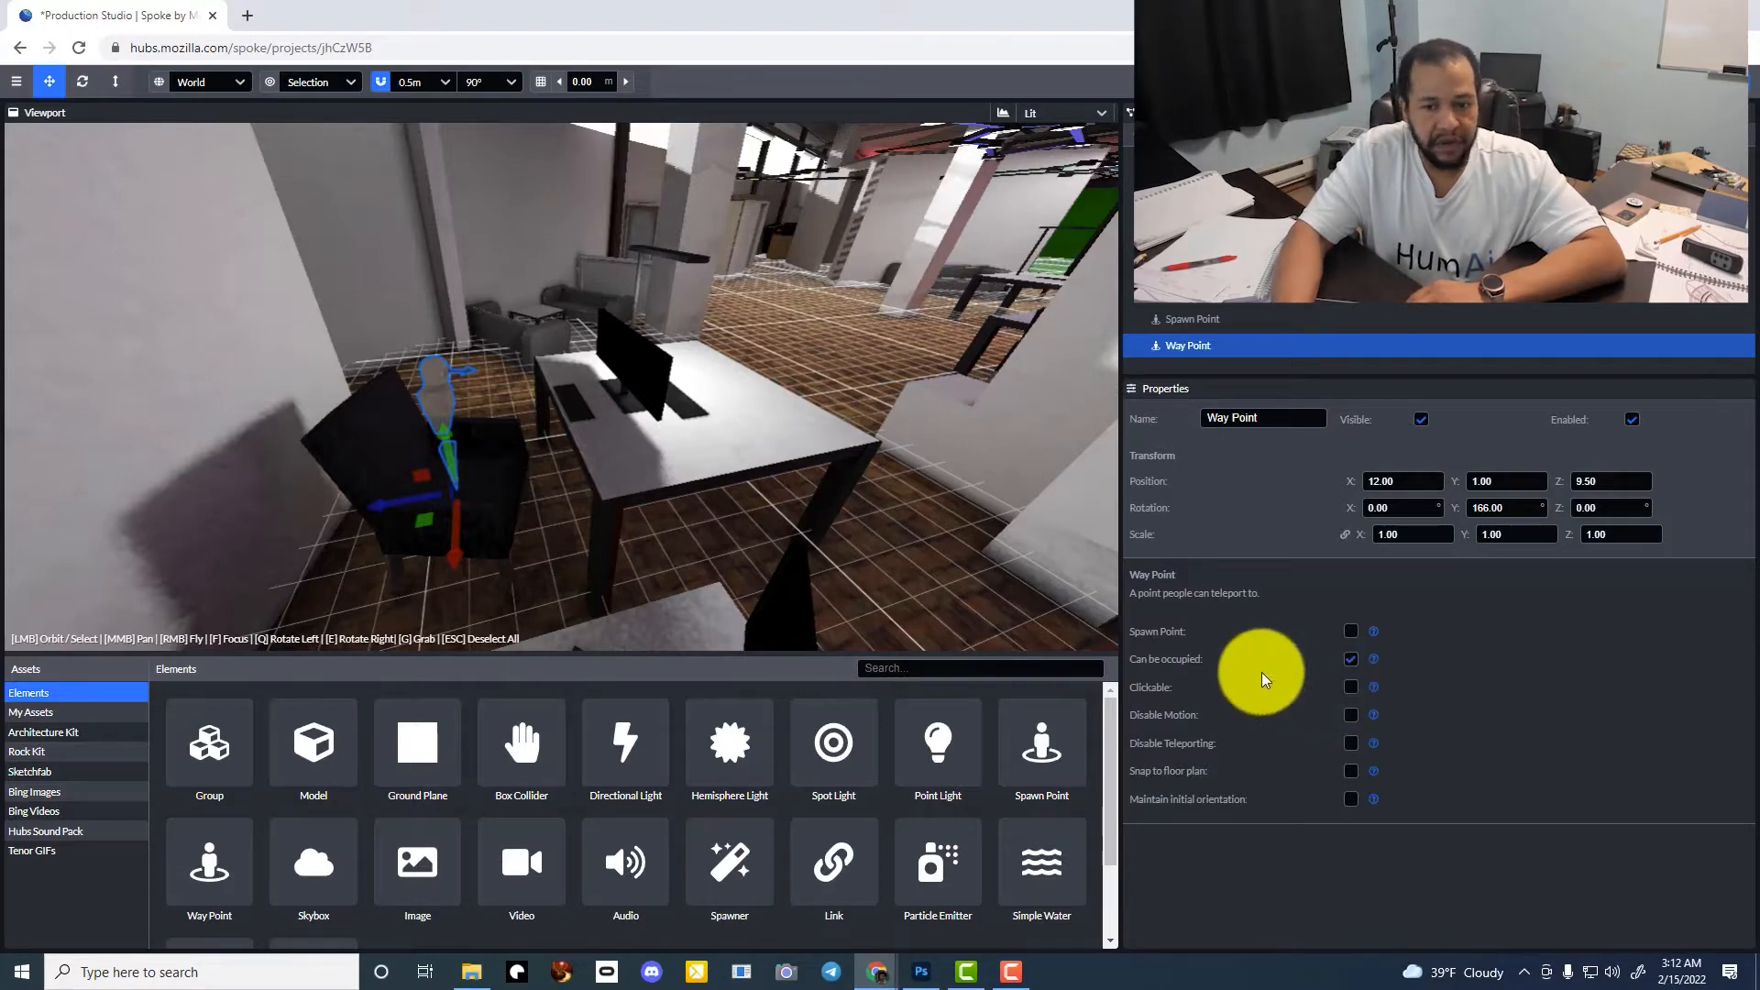
left_click(1353, 688)
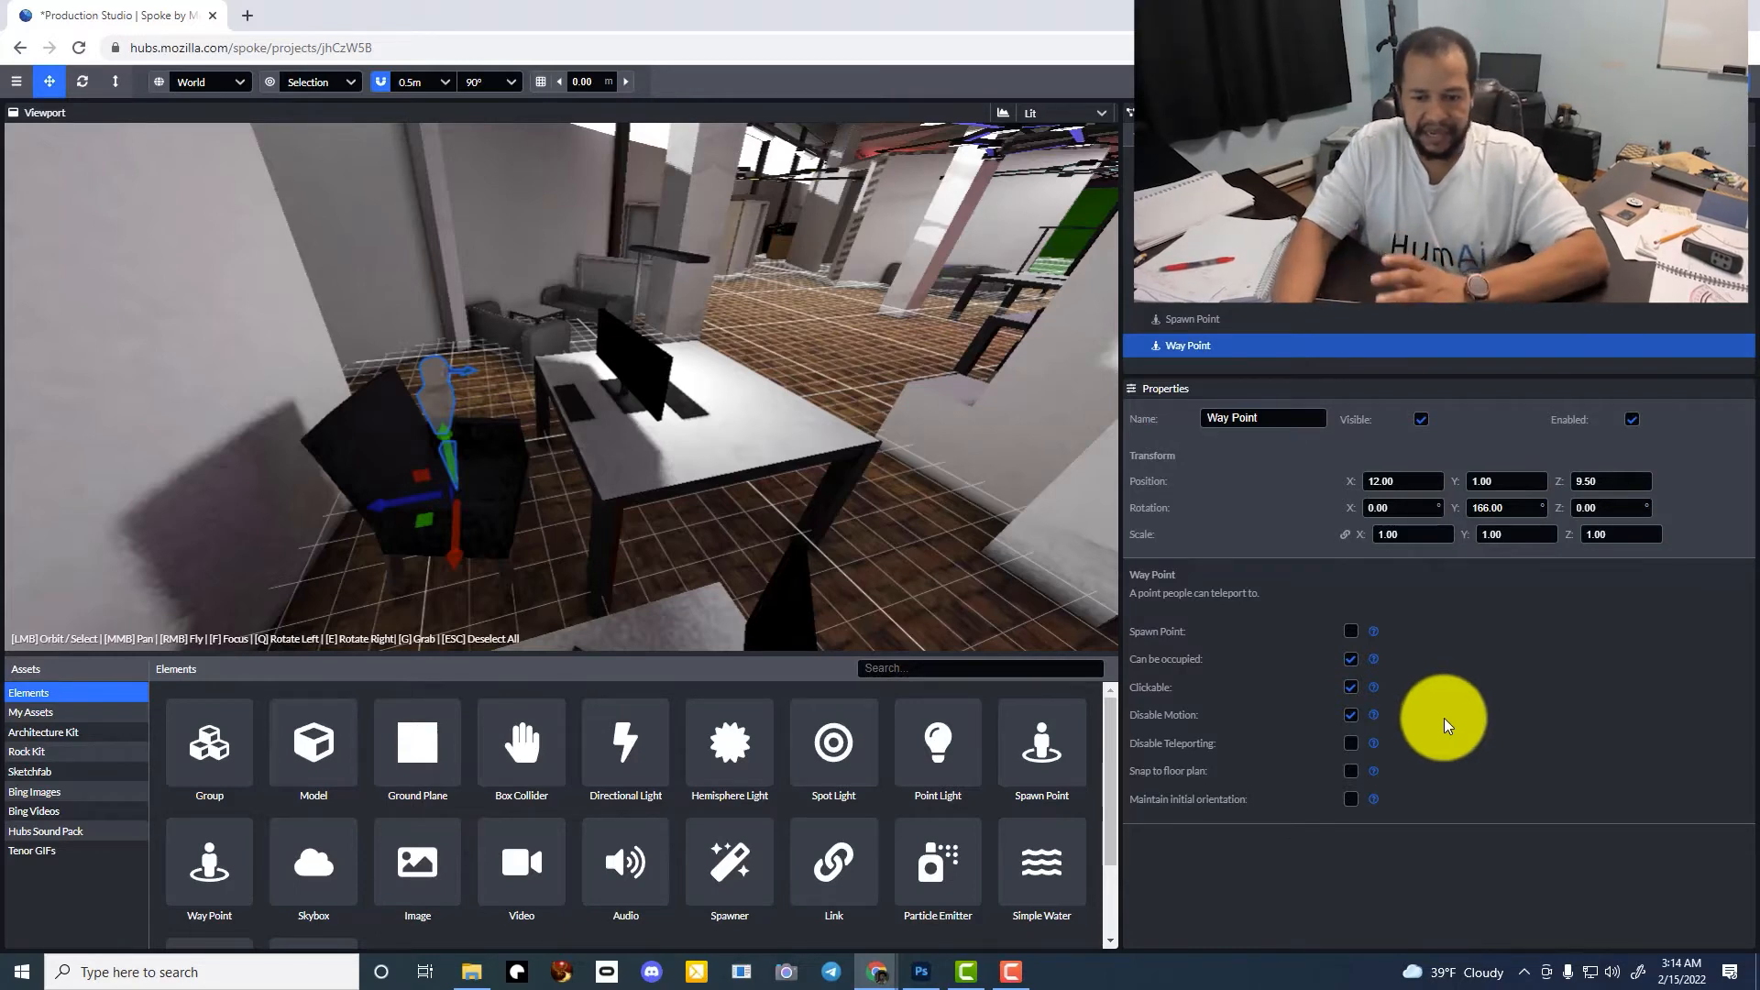
left_click(1352, 773)
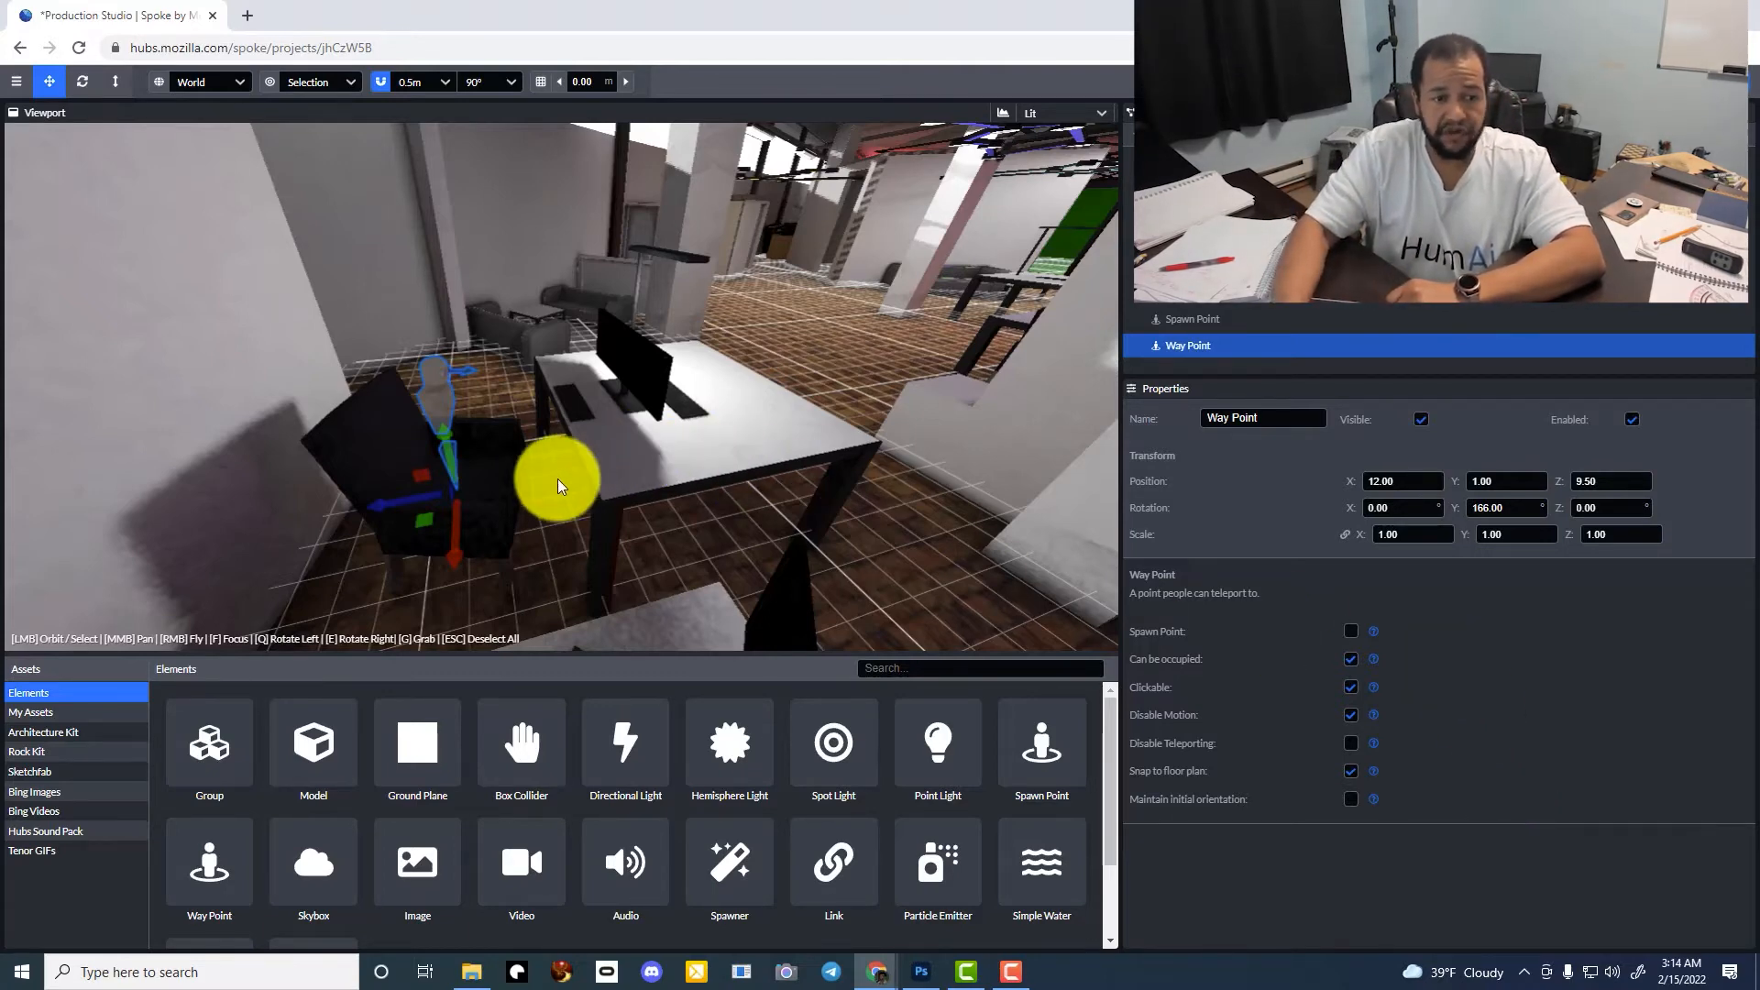
Adjust the chair way point's Y rotation to 176° so it faces the desk
mouse_move(557, 480)
right_mouse_down()
mouse_move(523, 471)
mouse_move(541, 424)
mouse_move(514, 456)
mouse_move(558, 478)
right_mouse_up()
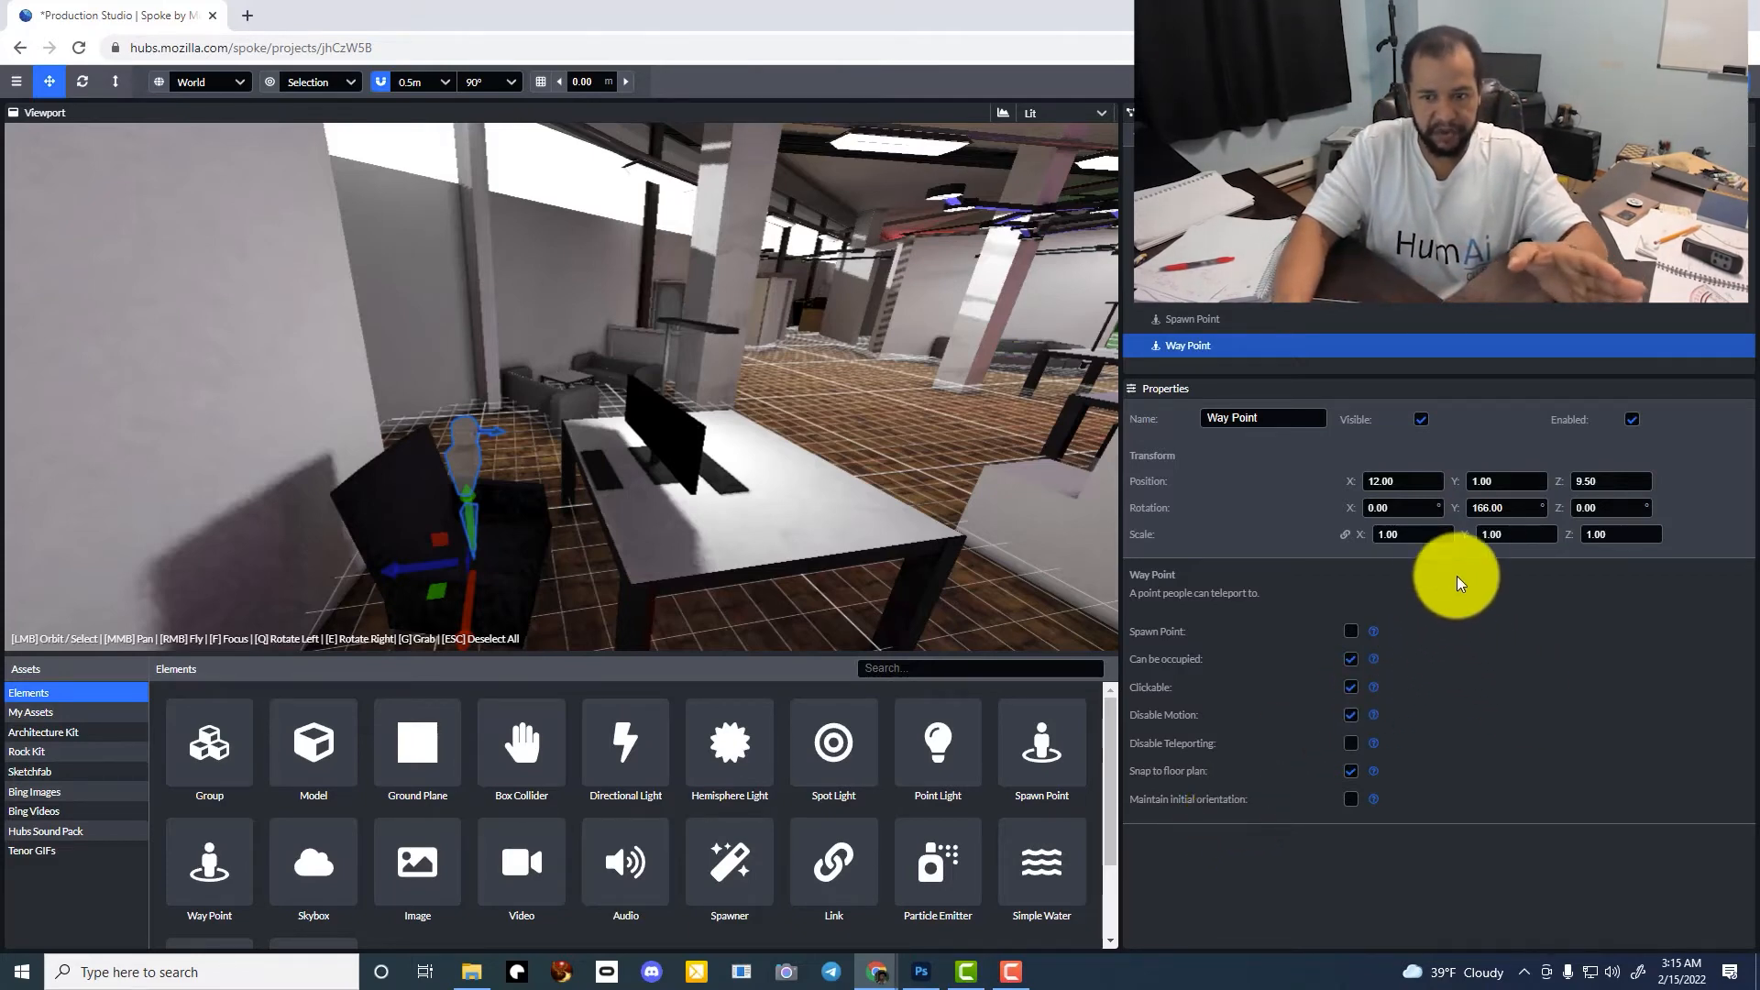
left_click_drag(1454, 507, 1356, 510)
right_click_drag(542, 506, 499, 530)
key("w")
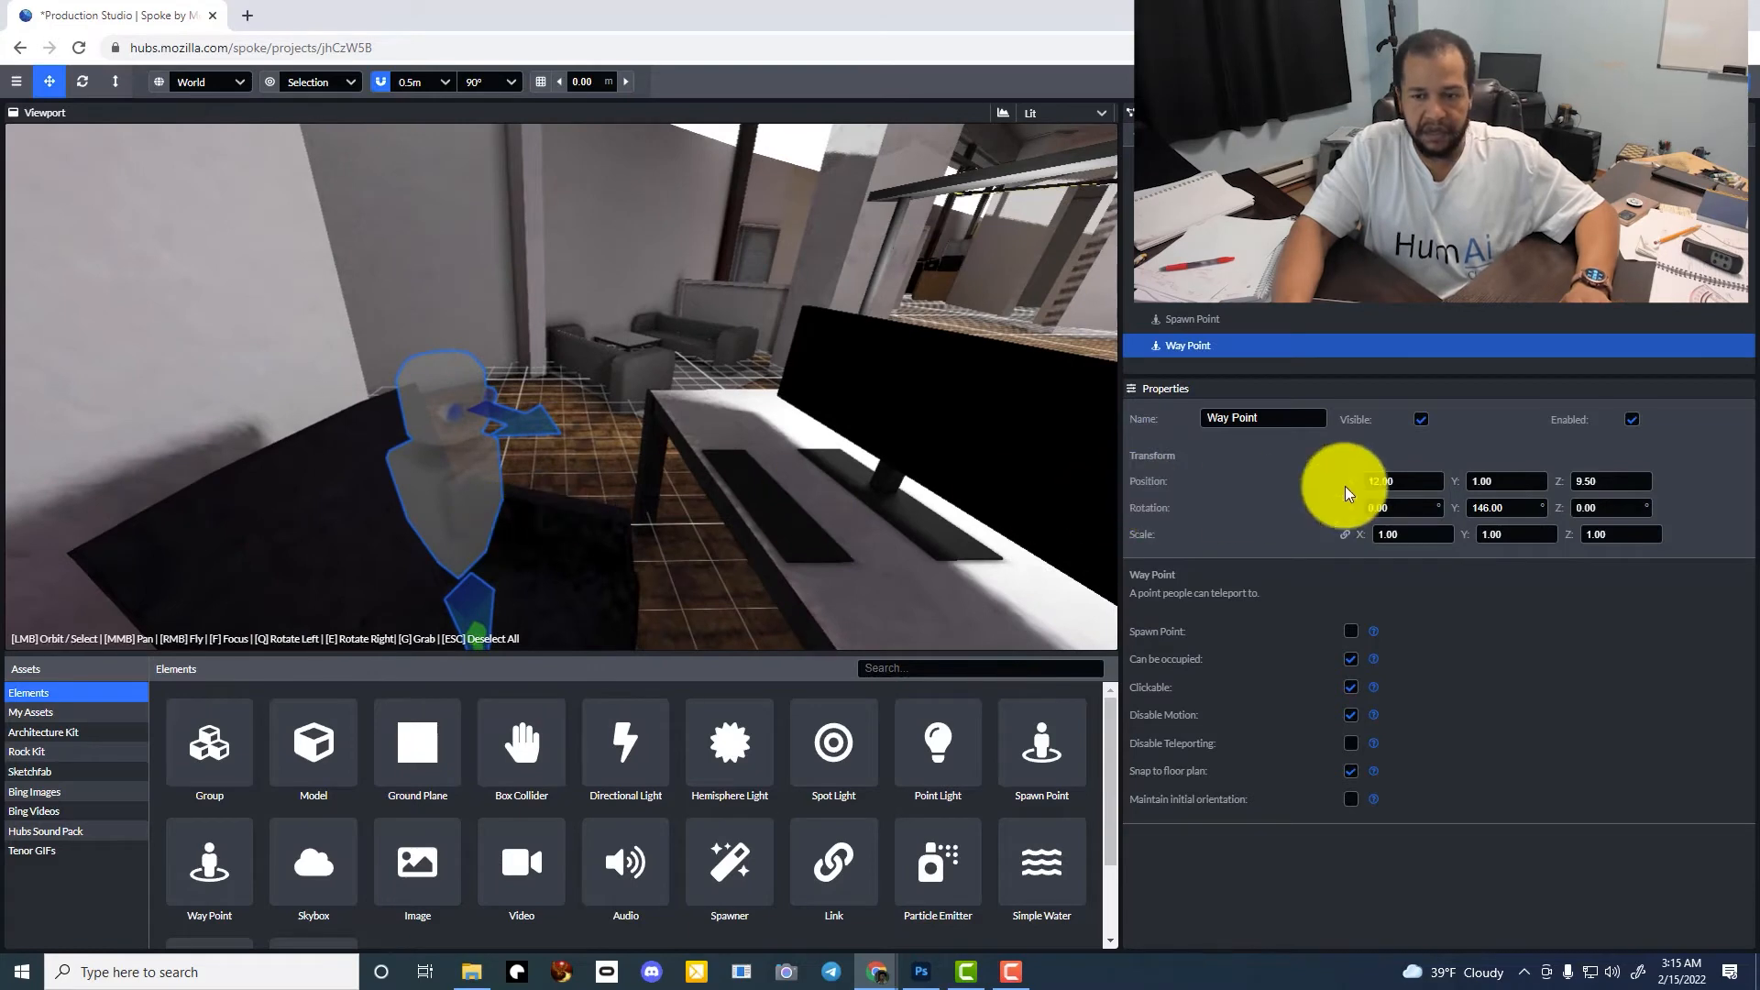
left_click_drag(1453, 510, 971, 510)
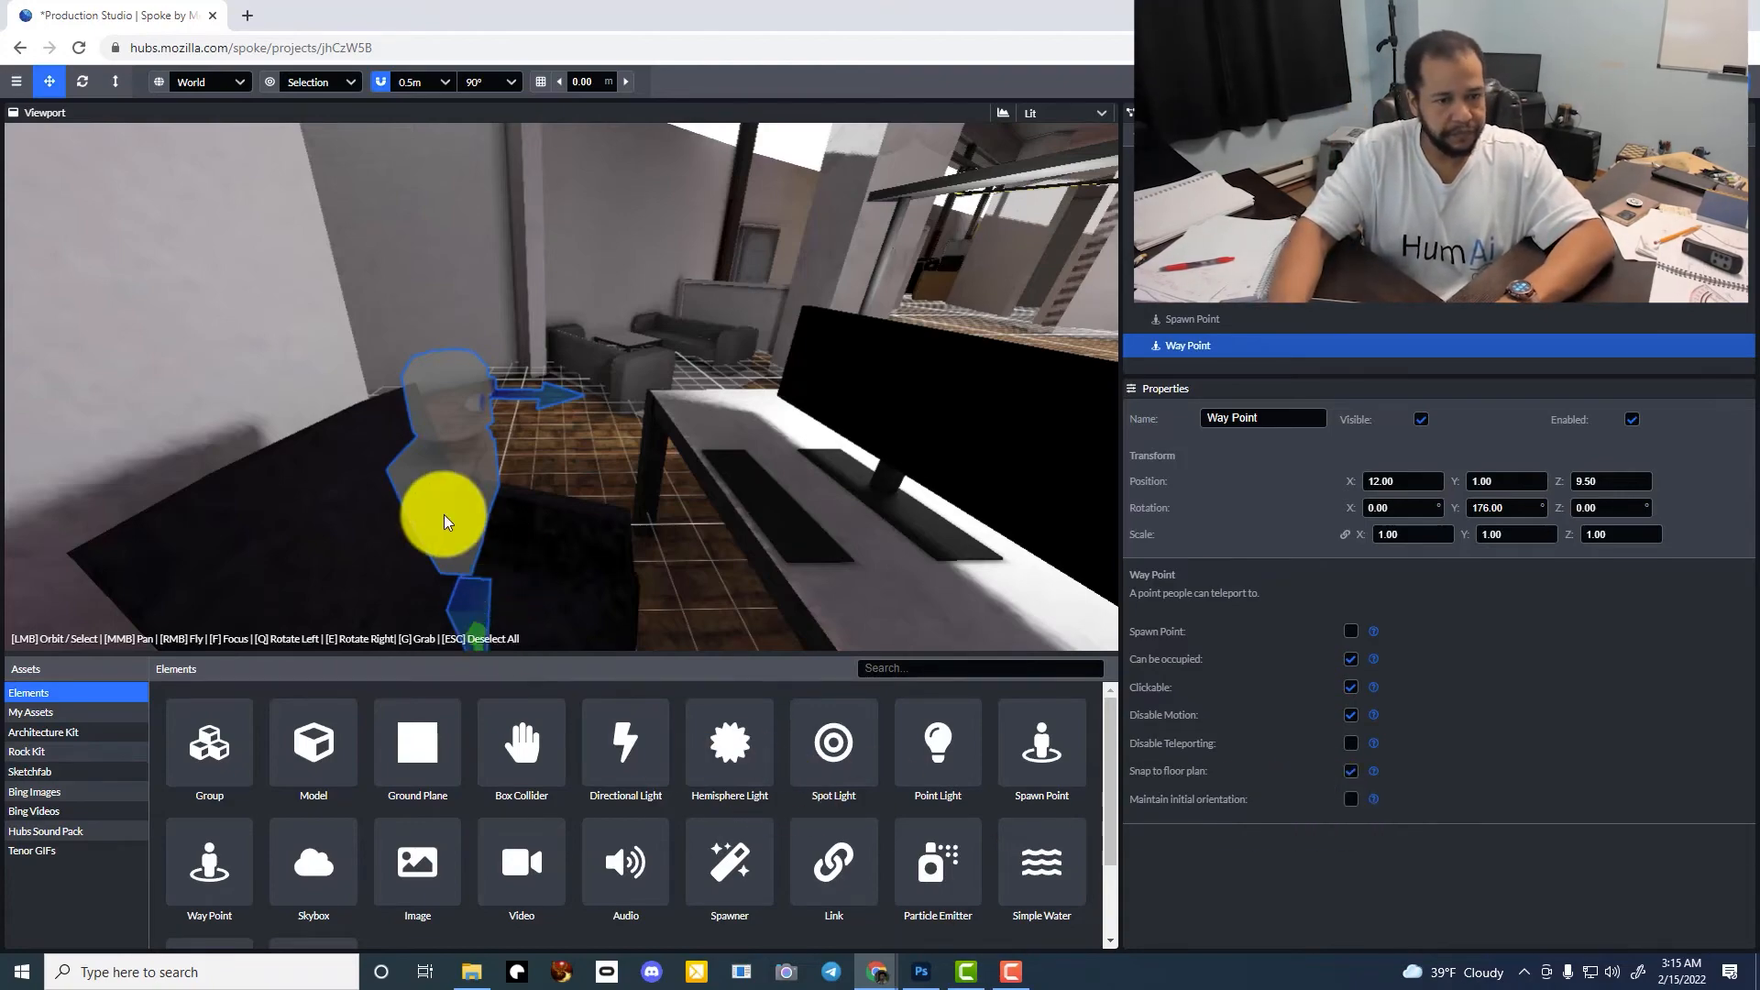
Save the Production Studio project
right_click_drag(444, 514, 890, 505)
key("s")
key("w")
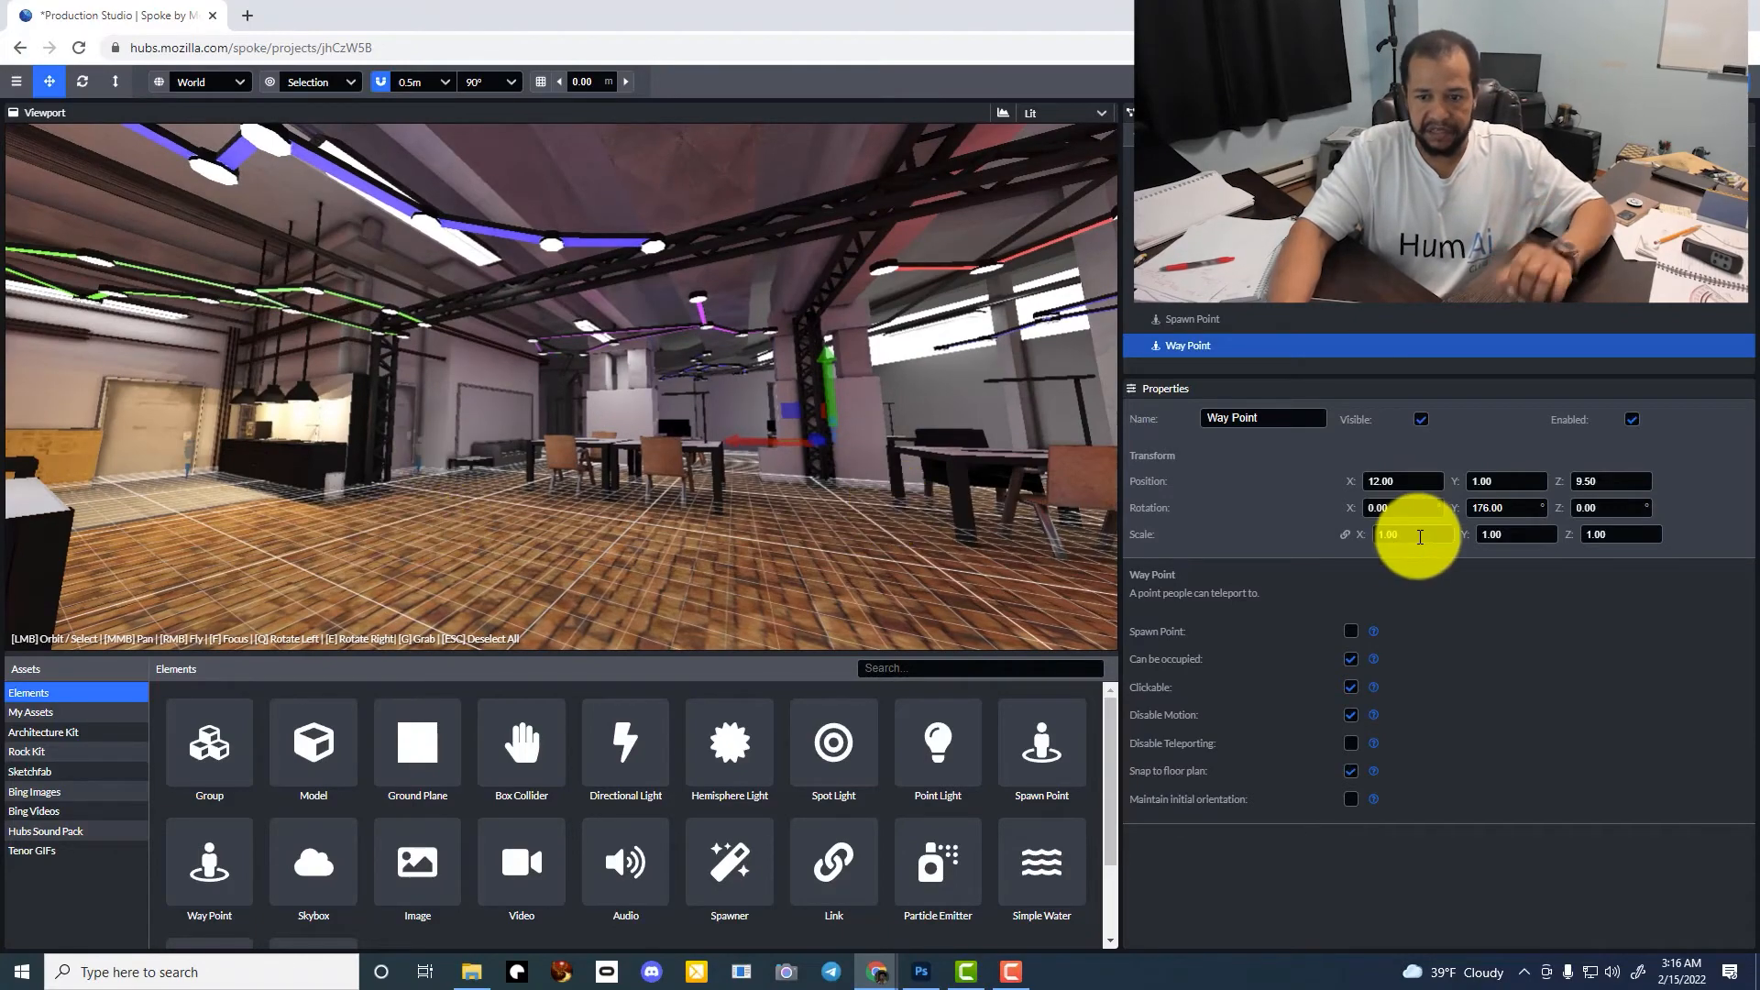
key("ctrl+s")
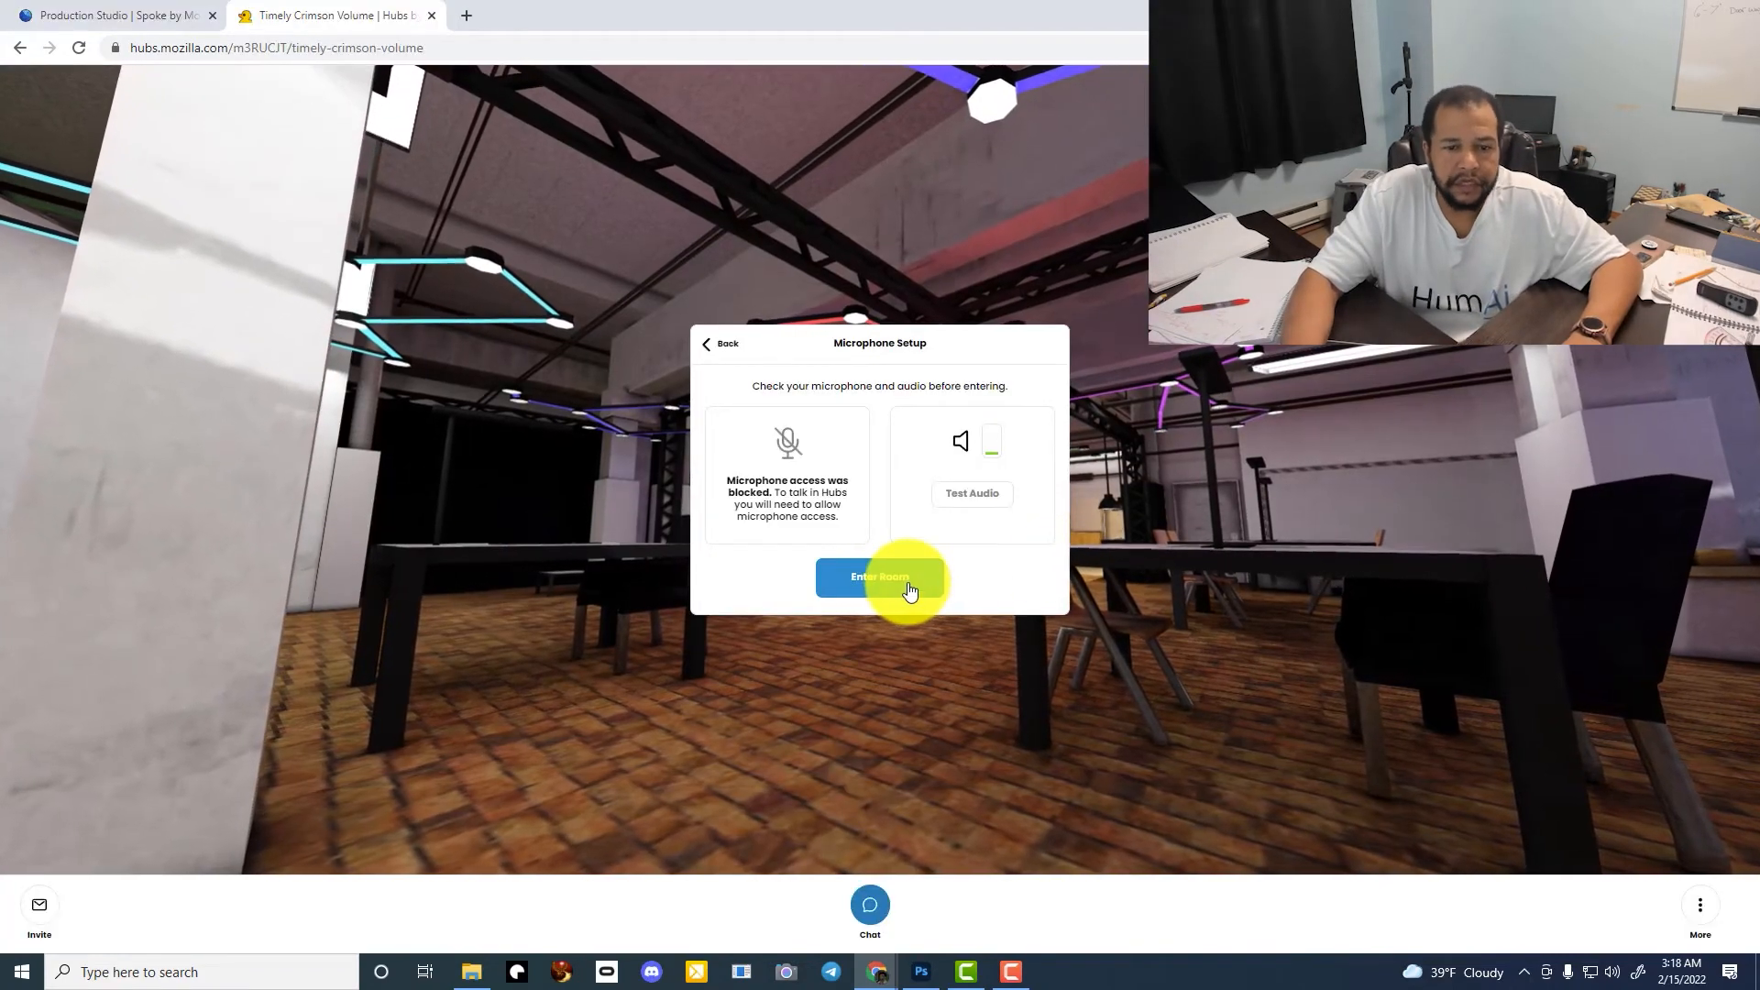
Enter the published Hubs room and walk through the studio to the office chair that has the way point
left_click(897, 596)
left_click_drag(895, 568, 1755, 555)
key("w")
left_click_drag(782, 574, 738, 605)
key("w")
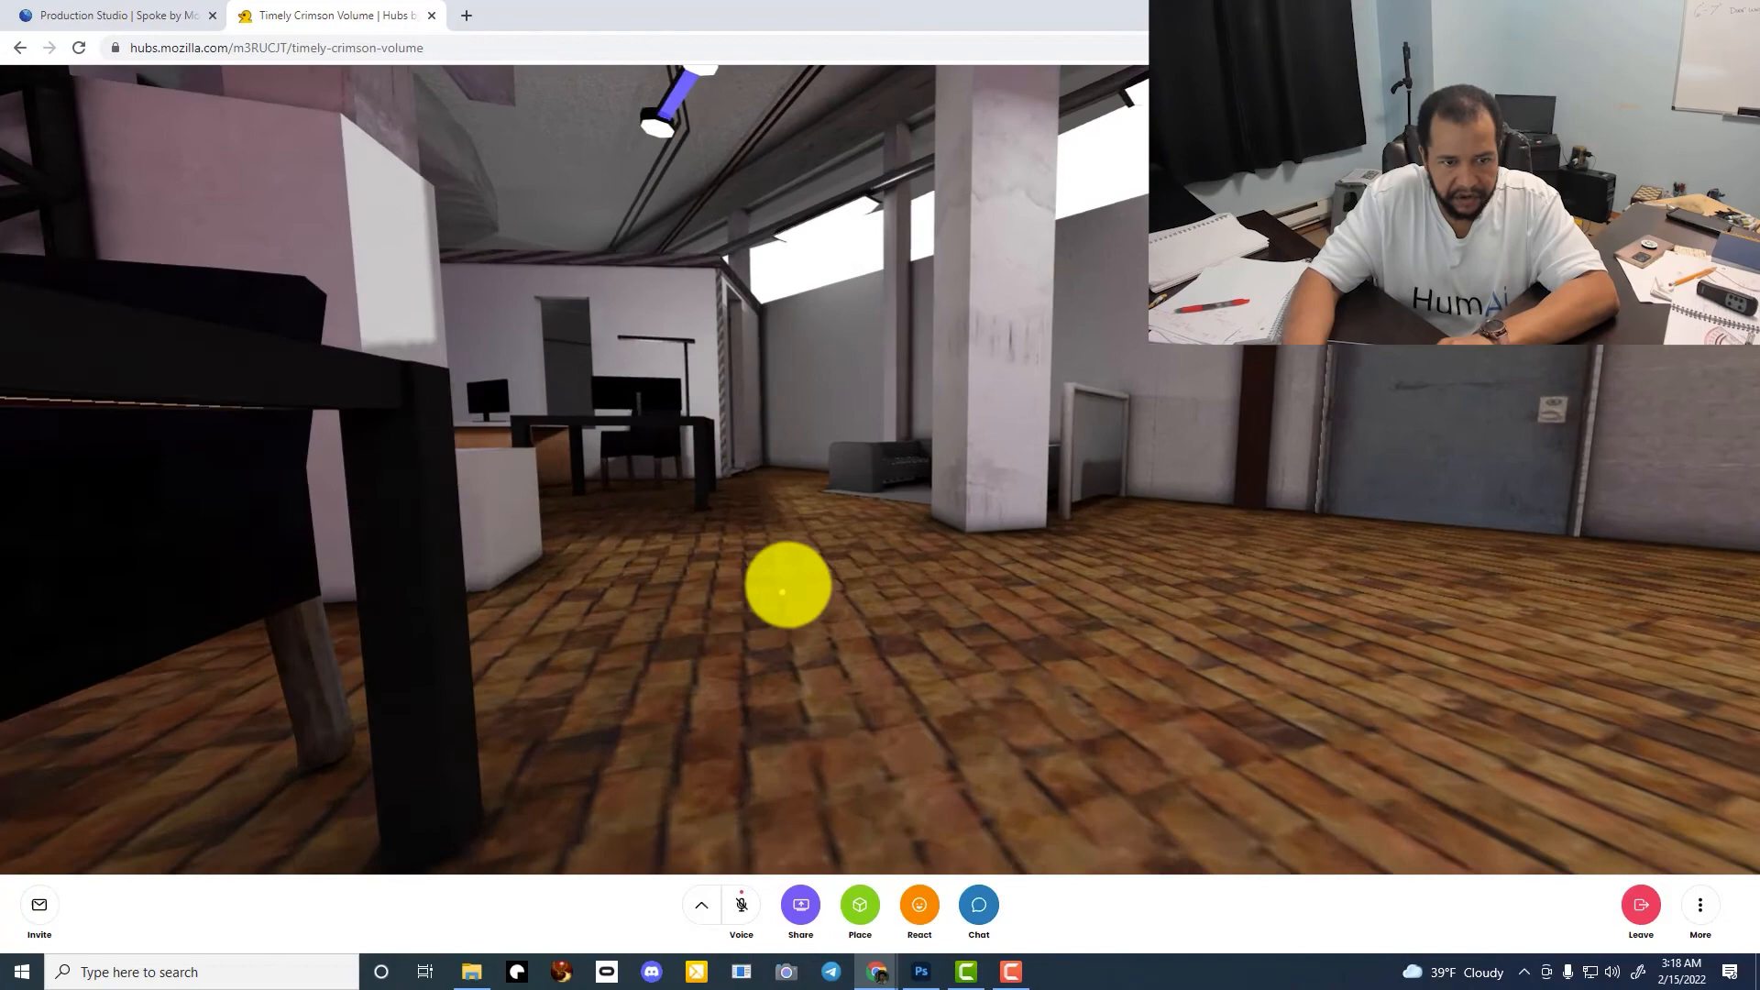
key("w")
left_click_drag(788, 585, 456, 554)
key("w")
key("d")
key("w")
key("d")
key("s")
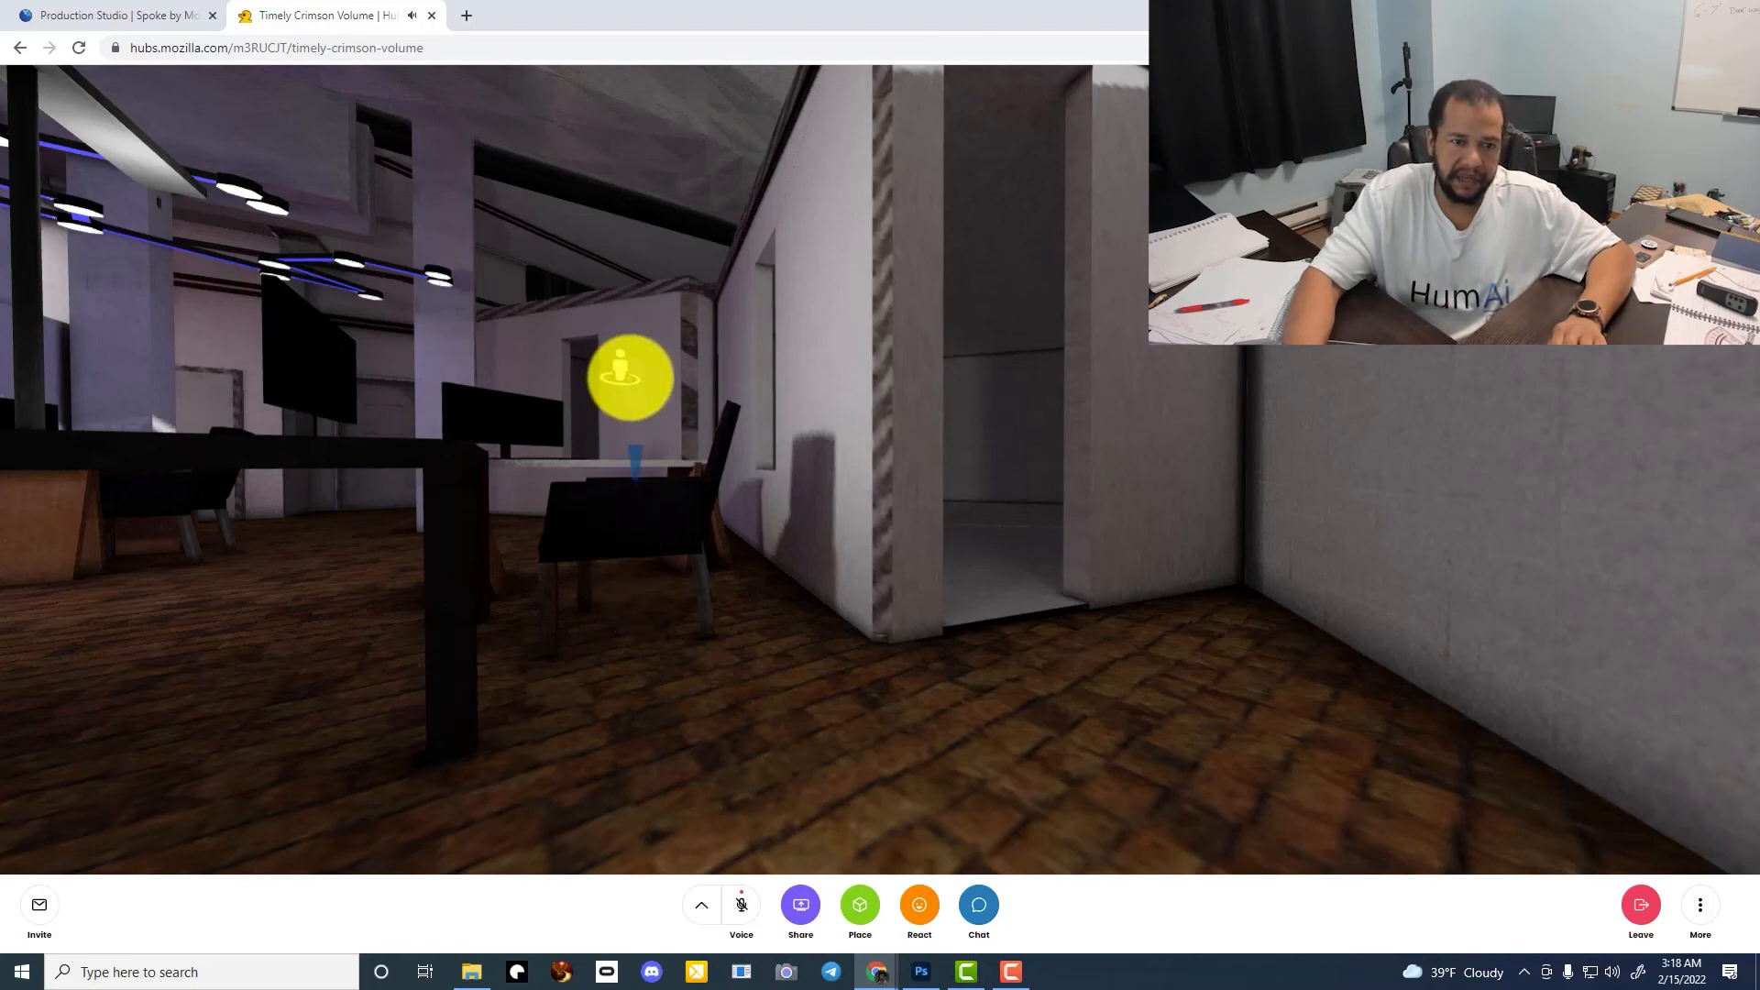
Teleport to the way point on the office chair and look around from the seat
left_click(629, 376)
left_click_drag(612, 543, 735, 566)
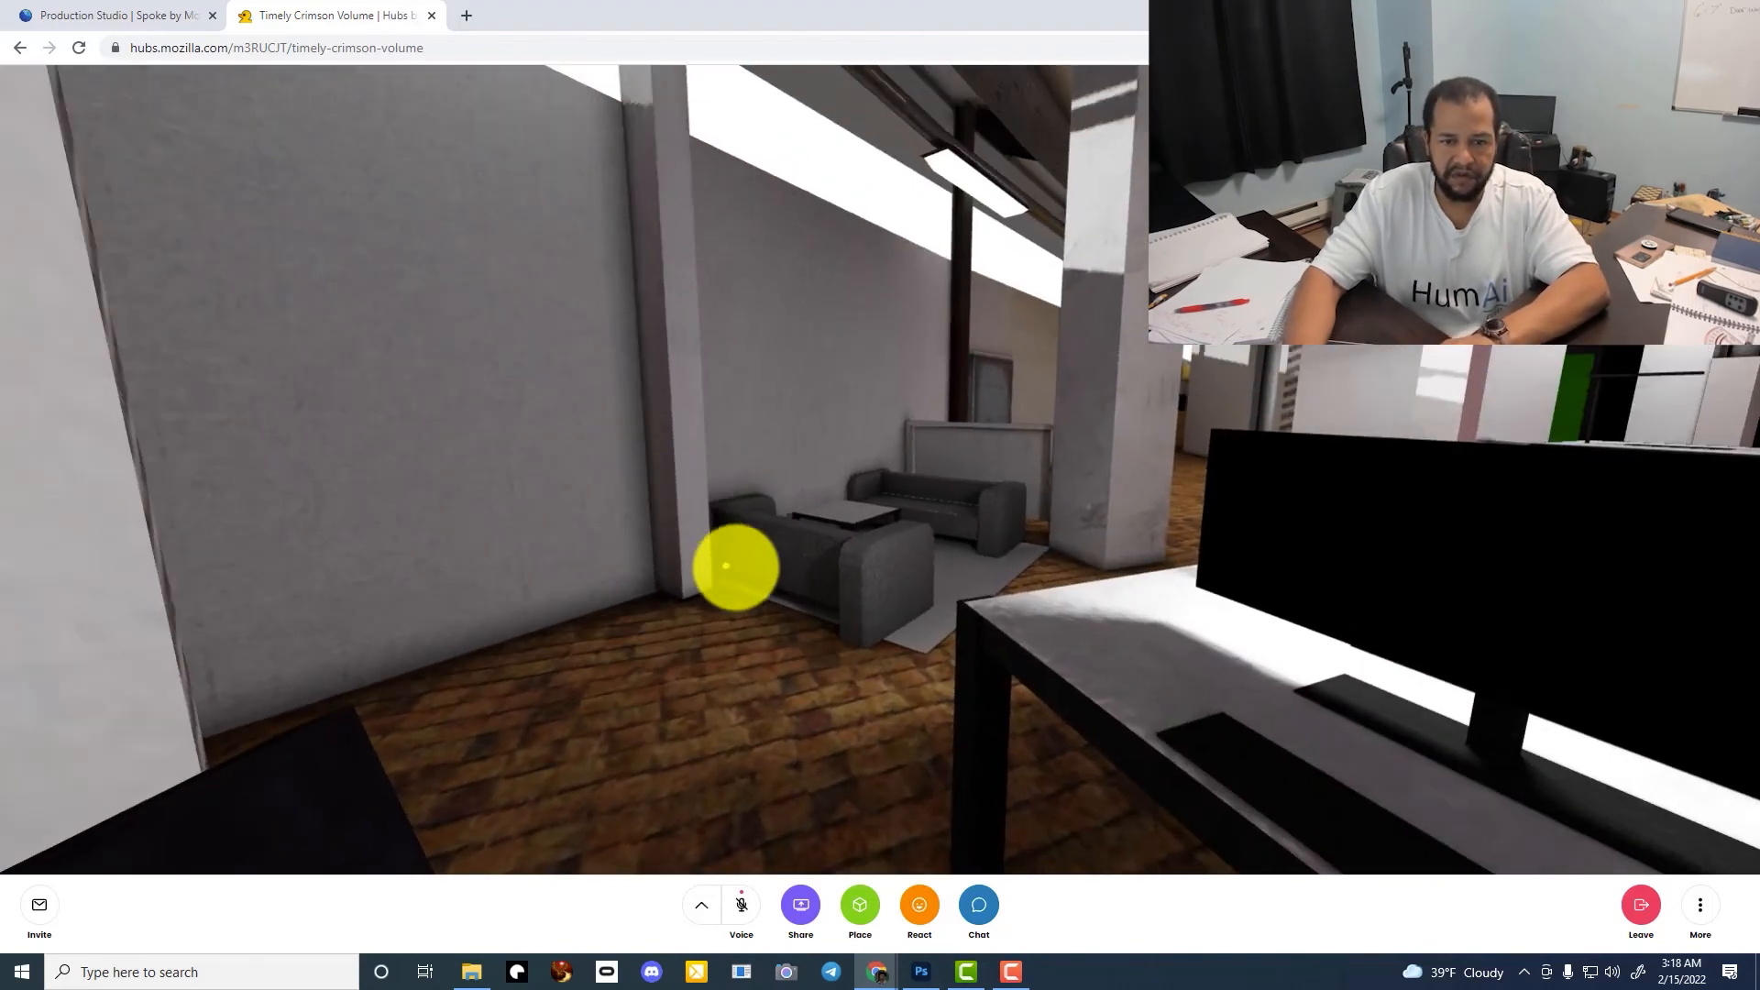
left_click_drag(831, 603, 443, 637)
left_click_drag(699, 508, 891, 536)
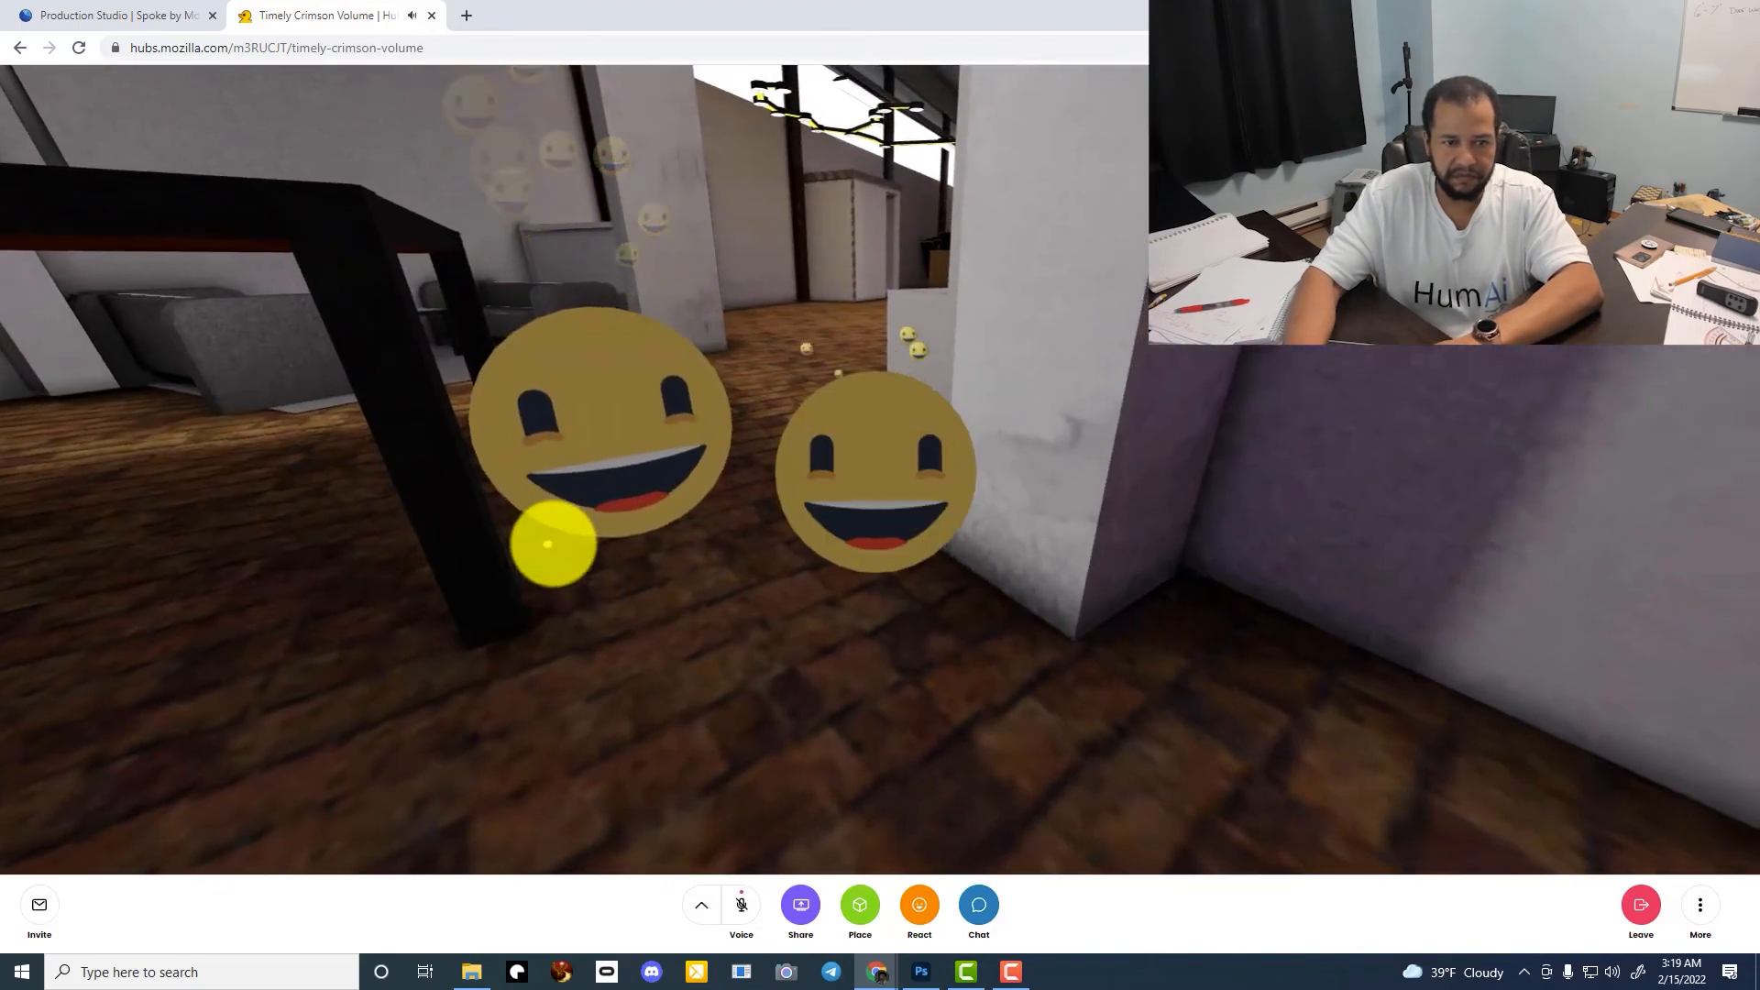